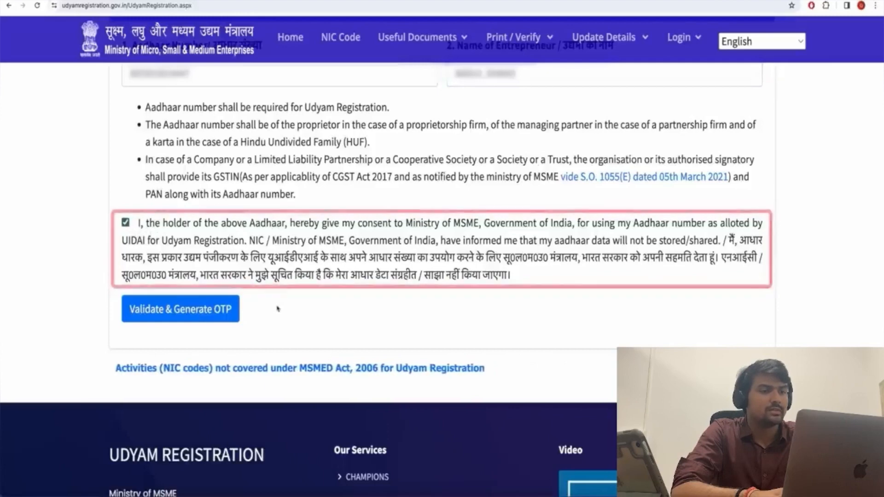
- Request an Aadhaar OTP, enter the received code and validate it
{"action": "left_click", "coordinate": [213, 315]}
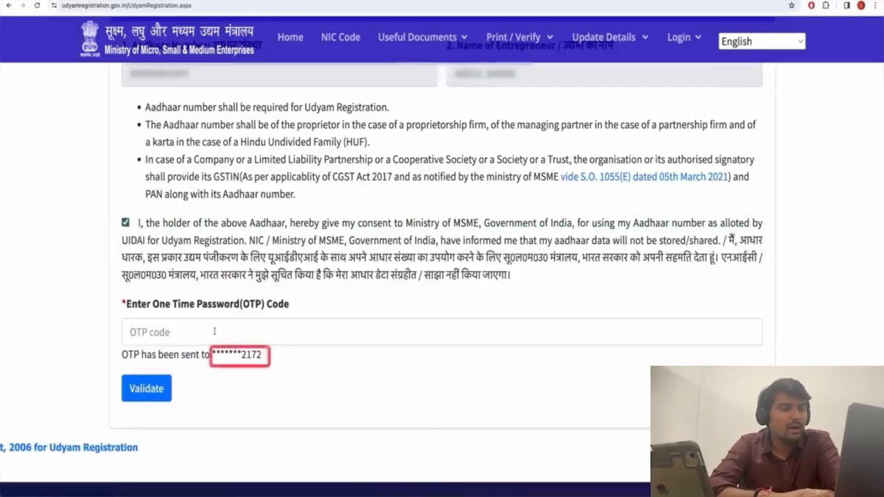
{"action": "left_click", "coordinate": [211, 332]}
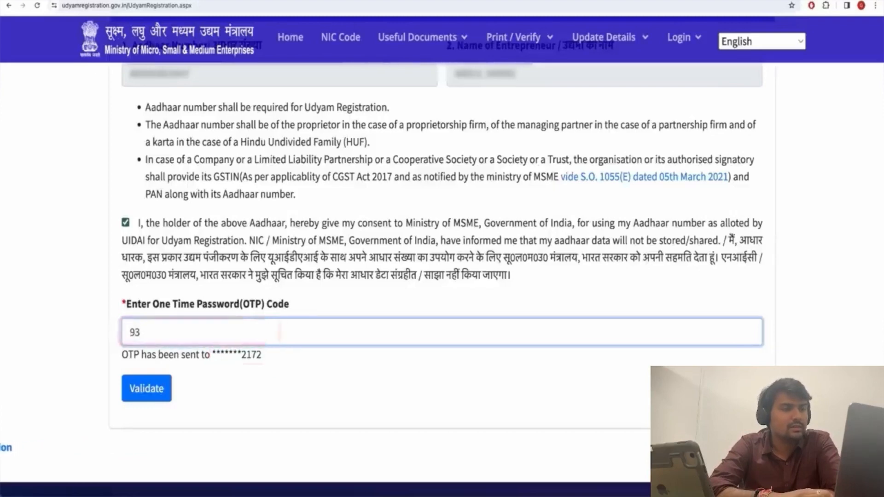
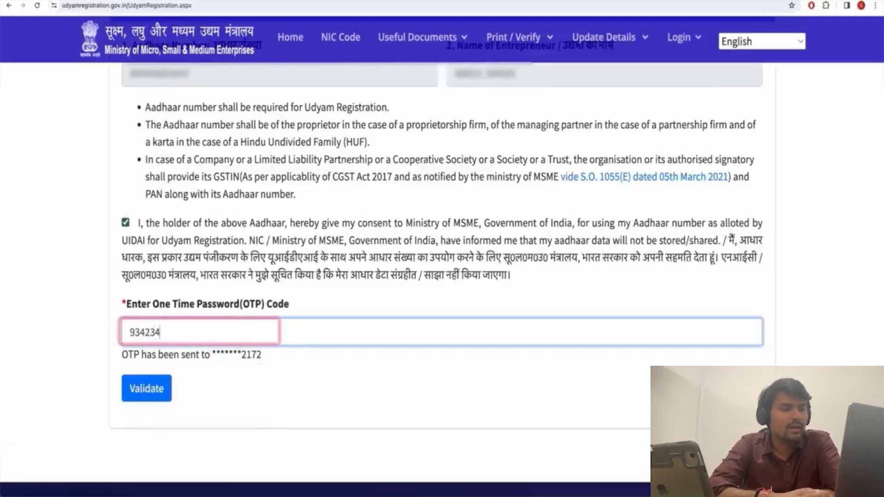
{"action": "left_click", "coordinate": [142, 389]}
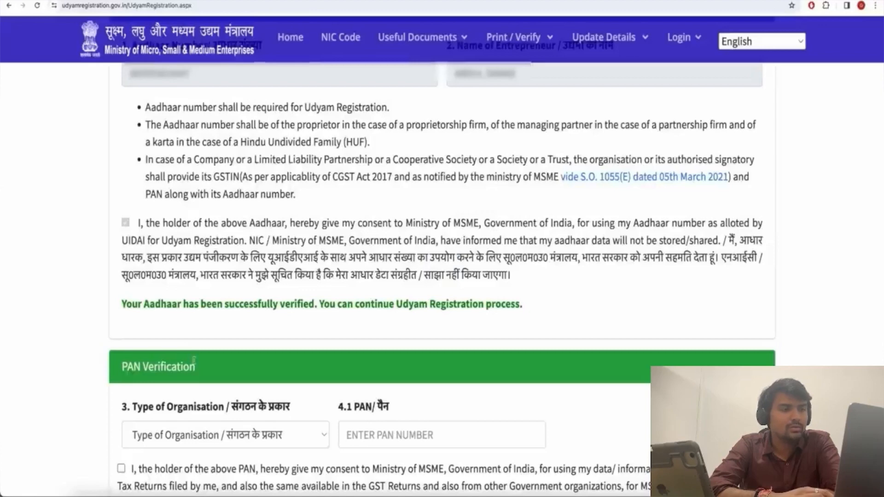
- Select '1. Proprietary' as organisation type, validate the PAN, and continue
{"action": "scroll", "coordinate": [411, 377], "scroll_direction": "down", "scroll_amount": 5}
{"action": "left_click", "coordinate": [197, 253]}
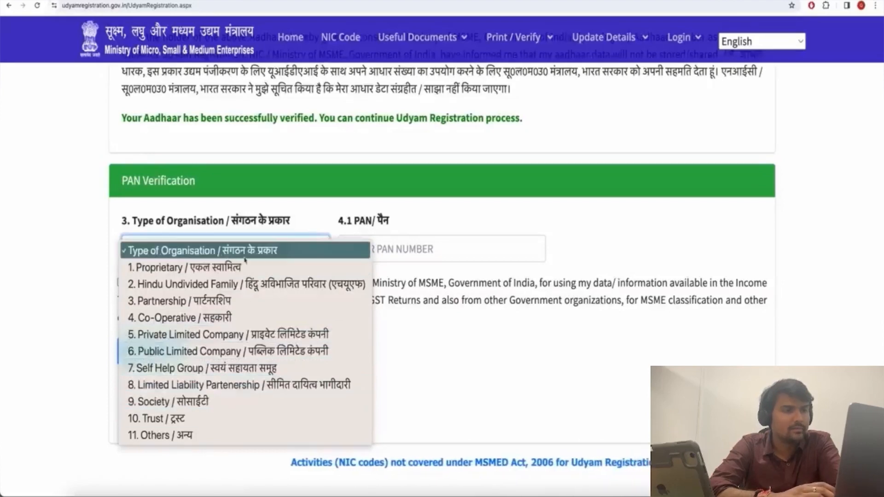
{"action": "left_click", "coordinate": [319, 266]}
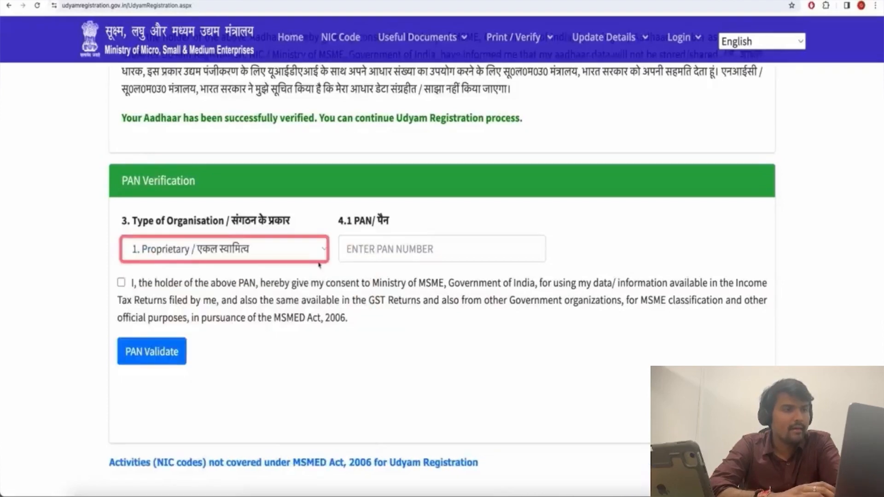
{"action": "left_click", "coordinate": [372, 251]}
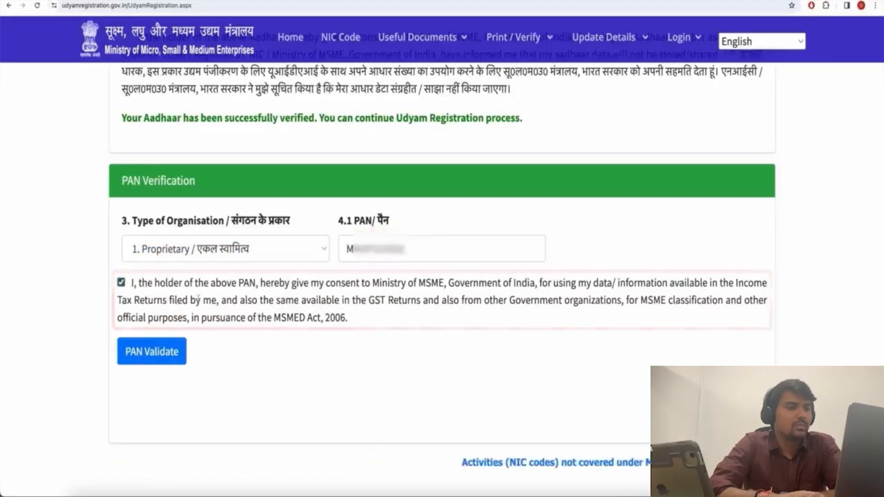
{"action": "left_click", "coordinate": [157, 352]}
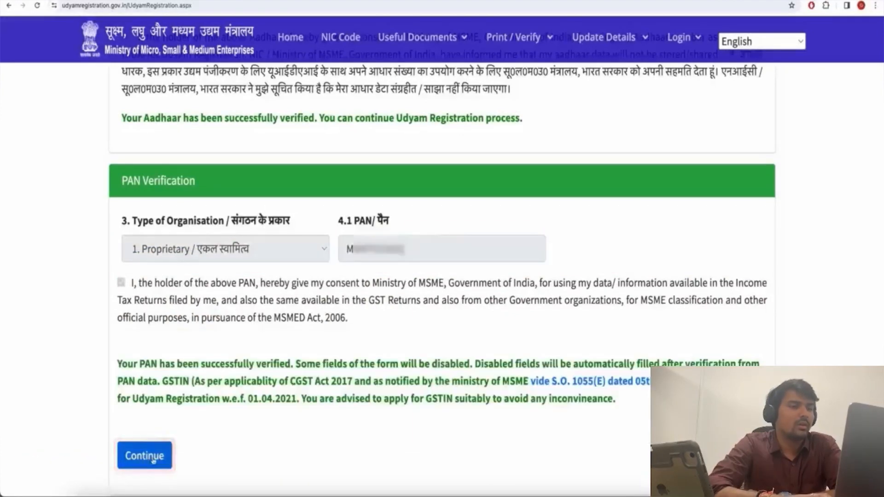
{"action": "left_click", "coordinate": [145, 456]}
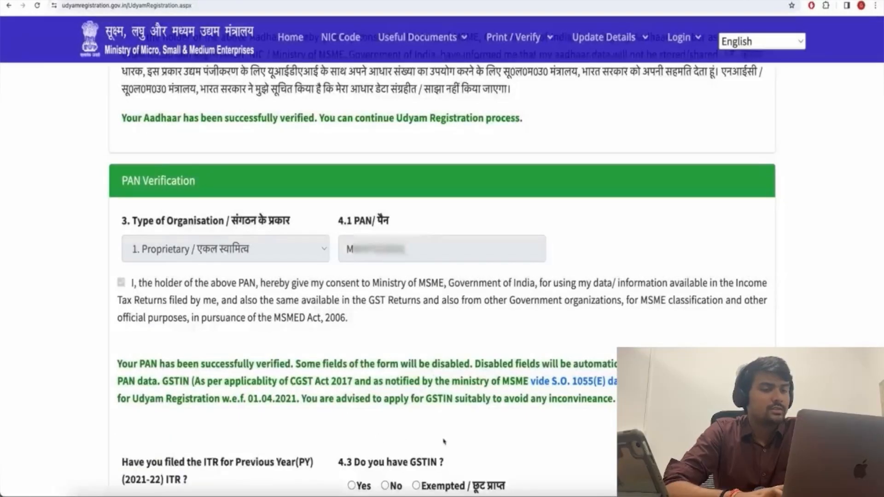
- Answer No to '4.3 Do you have GSTIN?'
{"action": "scroll", "coordinate": [444, 441], "scroll_direction": "down", "scroll_amount": 5}
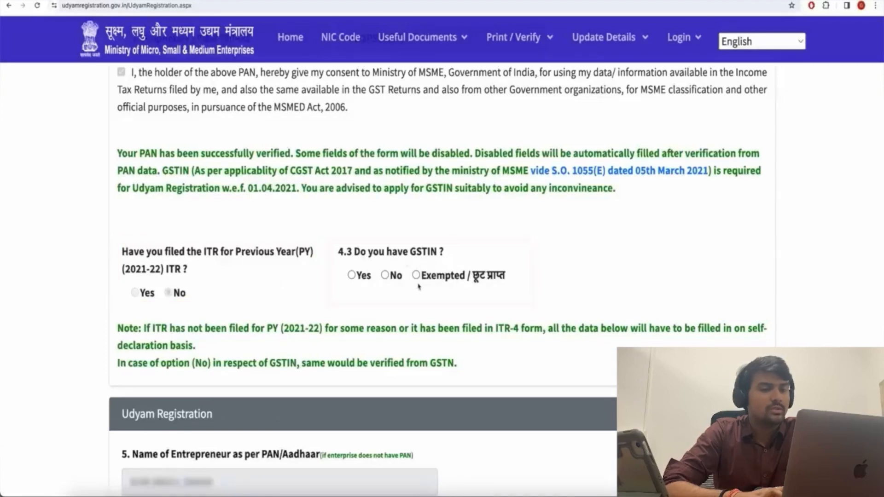
{"action": "left_click", "coordinate": [385, 276]}
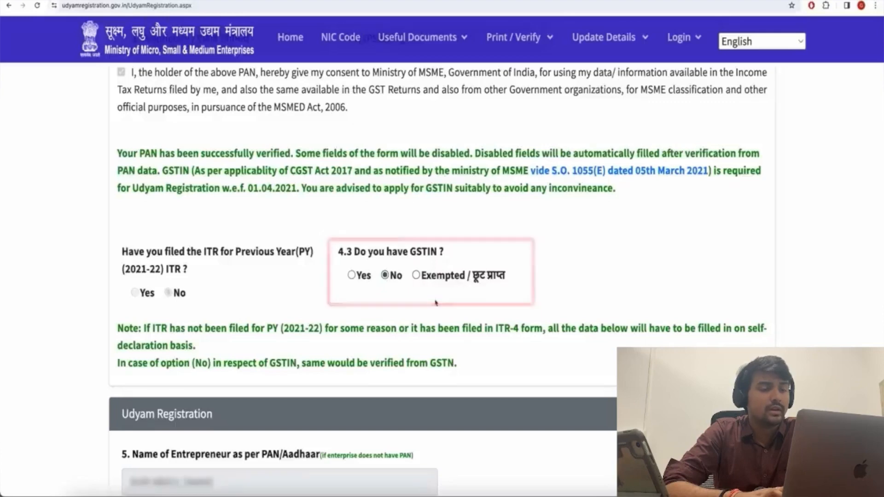
{"action": "scroll", "coordinate": [435, 302], "scroll_direction": "down", "scroll_amount": 6}
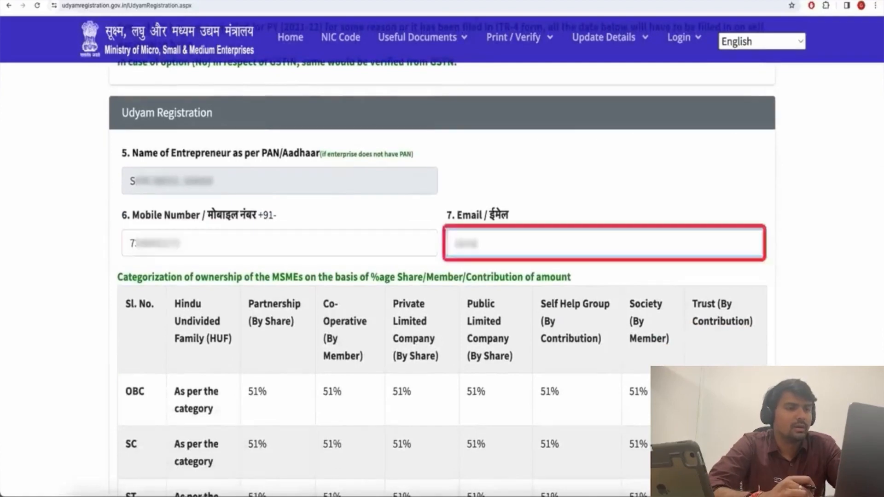
- Enter the entrepreneur's e-mail address in the 7. Email field
{"action": "type", "text": "7@gmail.com"}
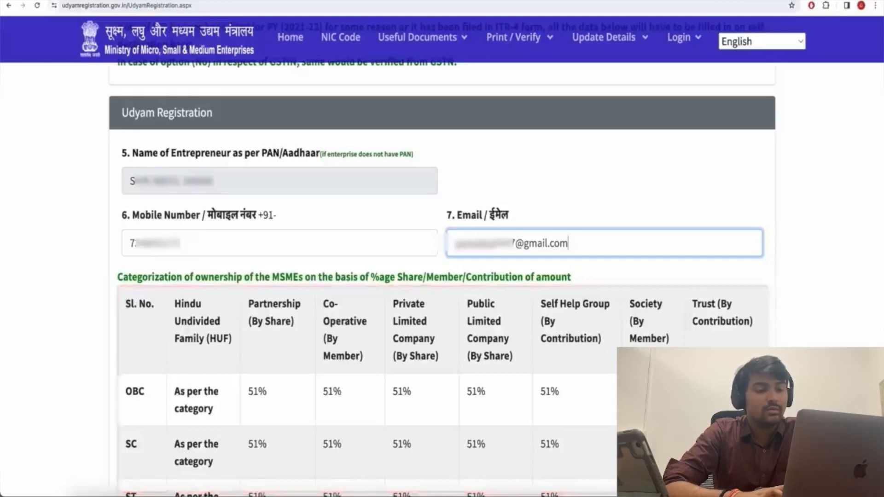
{"action": "scroll", "coordinate": [718, 300], "scroll_direction": "down", "scroll_amount": 5}
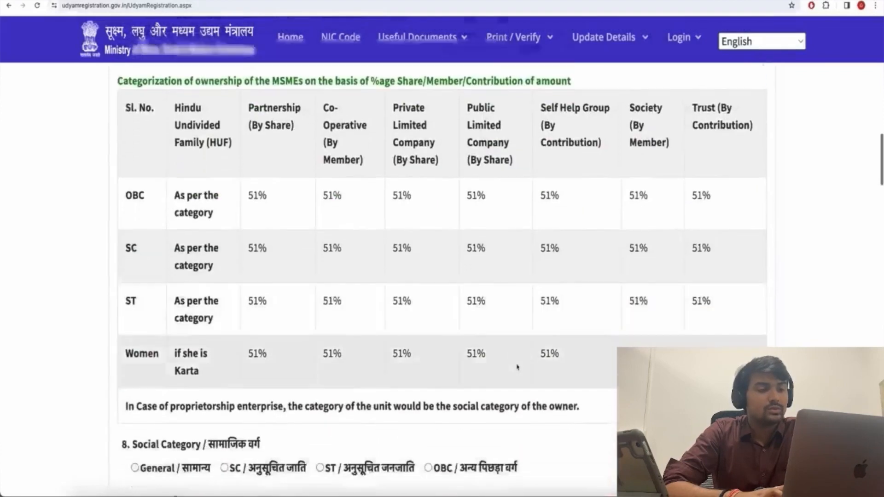
{"action": "scroll", "coordinate": [585, 306], "scroll_direction": "up", "scroll_amount": 2}
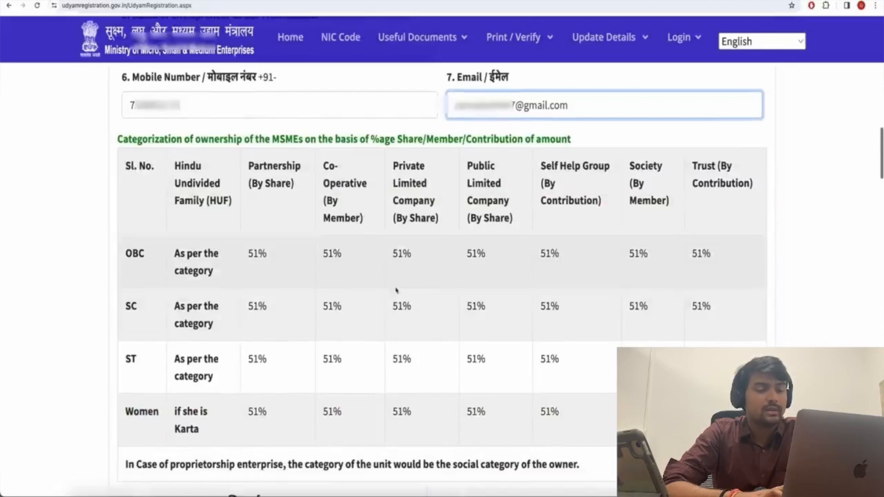
{"action": "scroll", "coordinate": [396, 290], "scroll_direction": "down", "scroll_amount": 4}
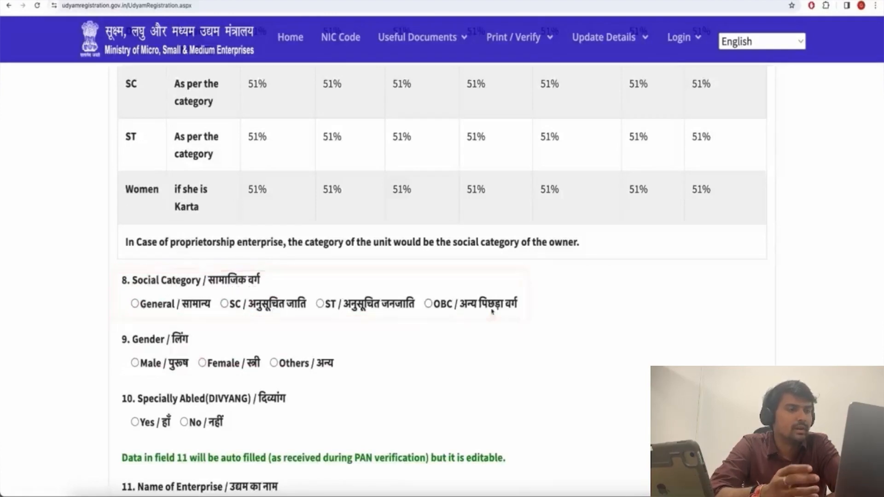
- Set social category General, gender Male, and specially abled to No
{"action": "left_click", "coordinate": [134, 303]}
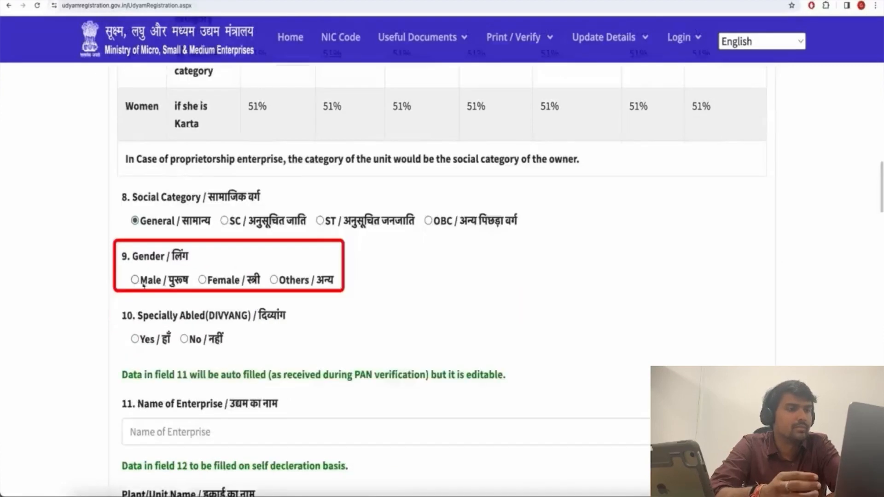
{"action": "left_click", "coordinate": [135, 280]}
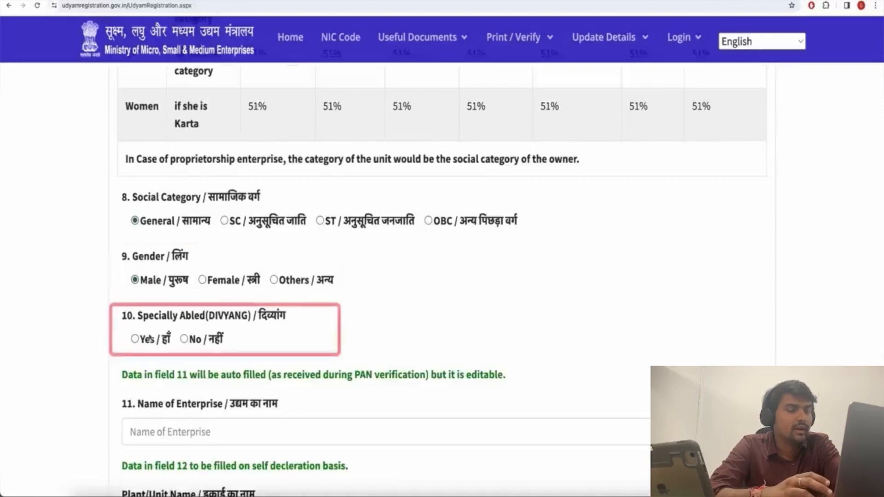
{"action": "left_click", "coordinate": [184, 339]}
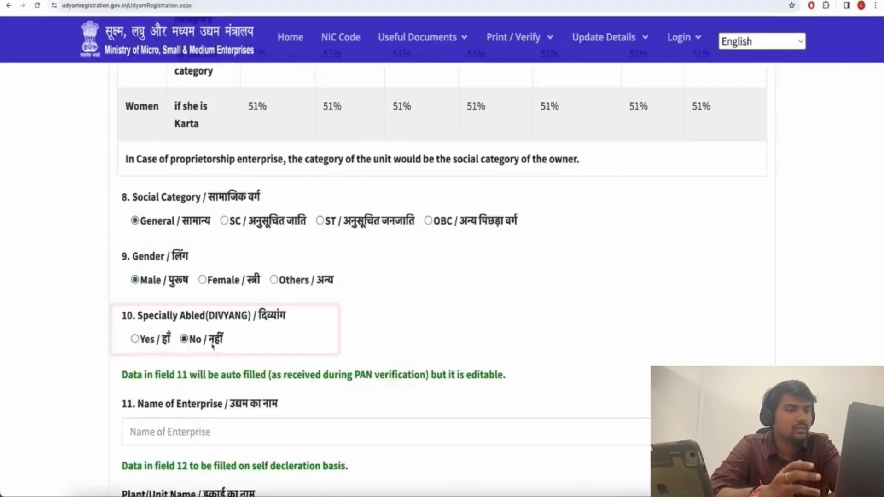
- Enter the plant/unit name and add the unit
{"action": "scroll", "coordinate": [222, 347], "scroll_direction": "down", "scroll_amount": 3}
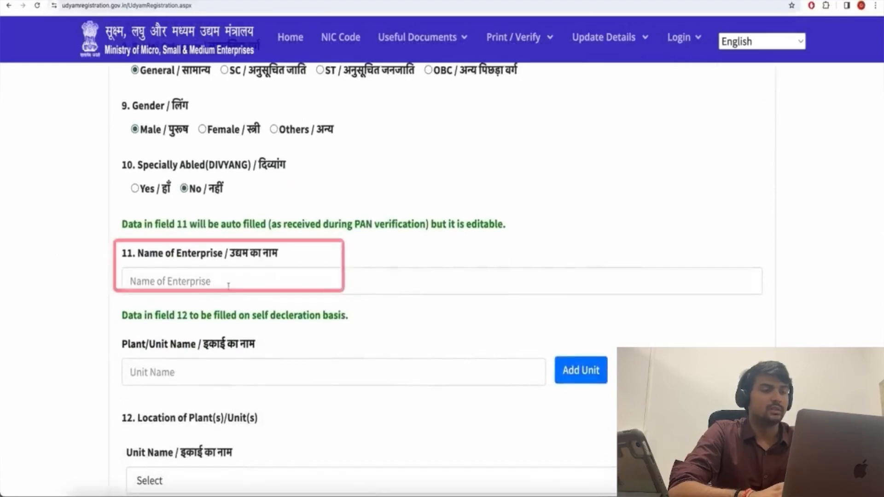
{"action": "scroll", "coordinate": [229, 287], "scroll_direction": "up", "scroll_amount": 2}
{"action": "scroll", "coordinate": [257, 291], "scroll_direction": "down", "scroll_amount": 2}
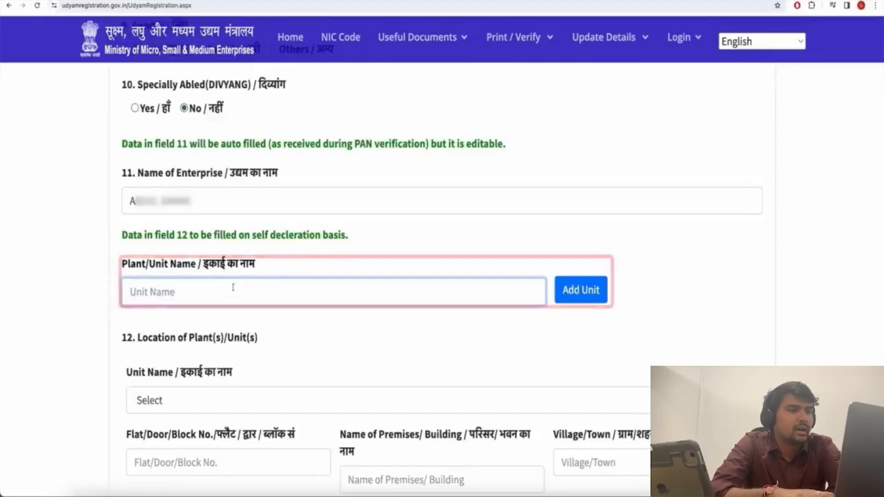
{"action": "type", "text": "Amit"}
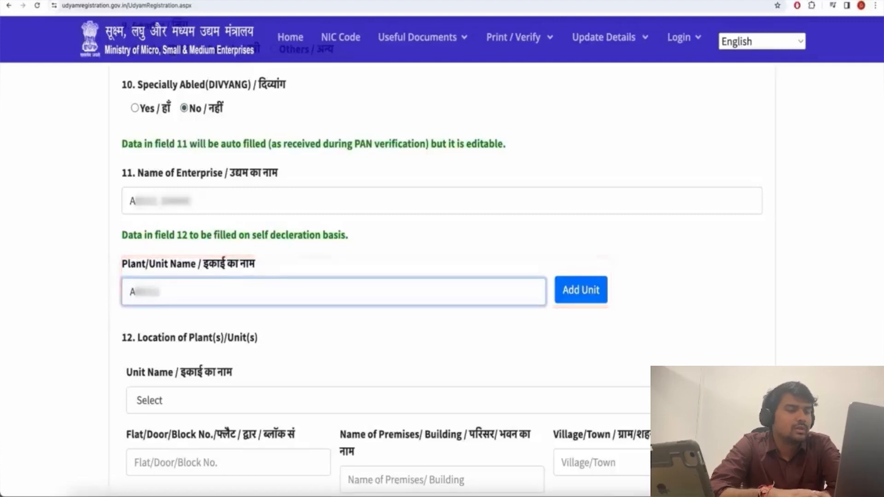
{"action": "type", "text": " *****"}
{"action": "left_click", "coordinate": [568, 294]}
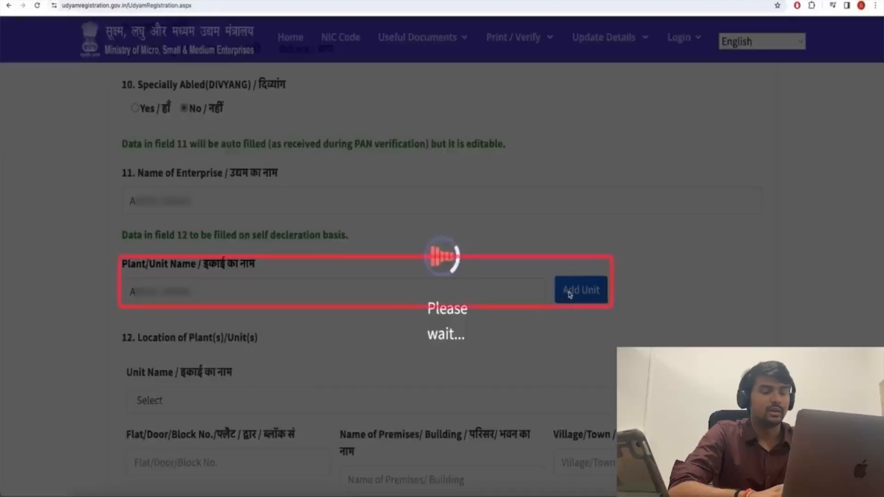
- Enter the plant's full address, pin code and state, then add it as unit row 1
{"action": "scroll", "coordinate": [345, 341], "scroll_direction": "down", "scroll_amount": 3}
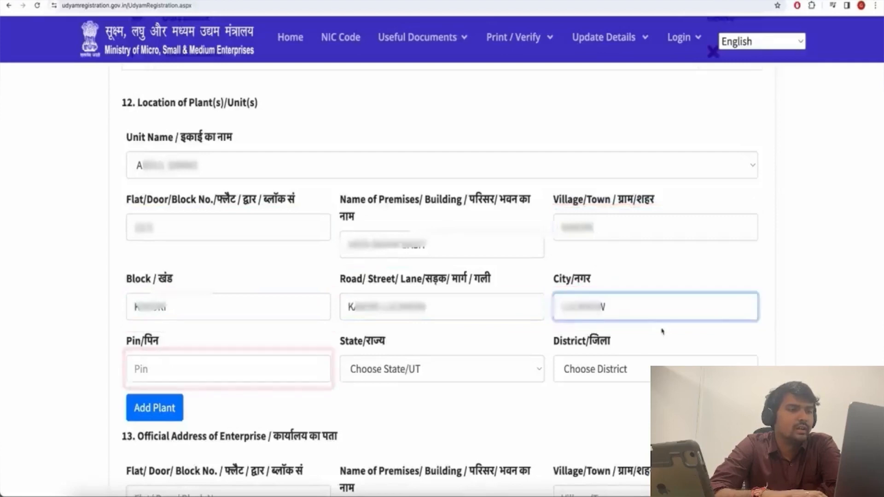
{"action": "left_click", "coordinate": [221, 373]}
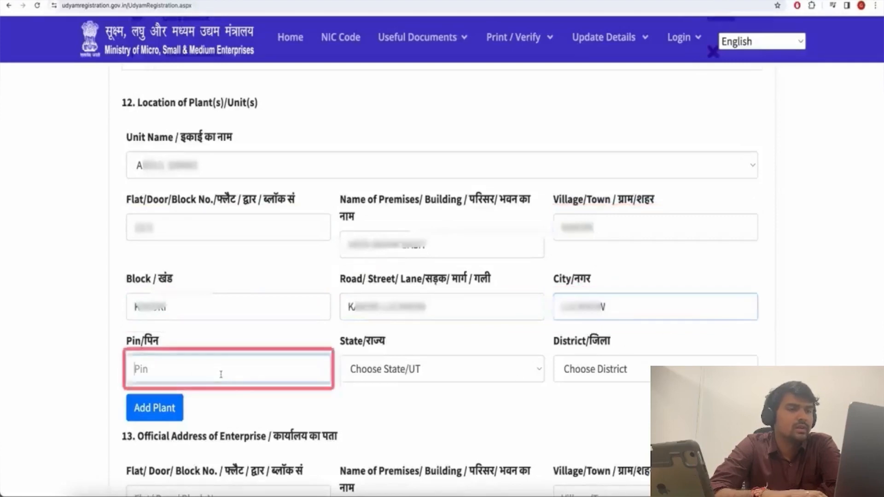
{"action": "left_click", "coordinate": [442, 369]}
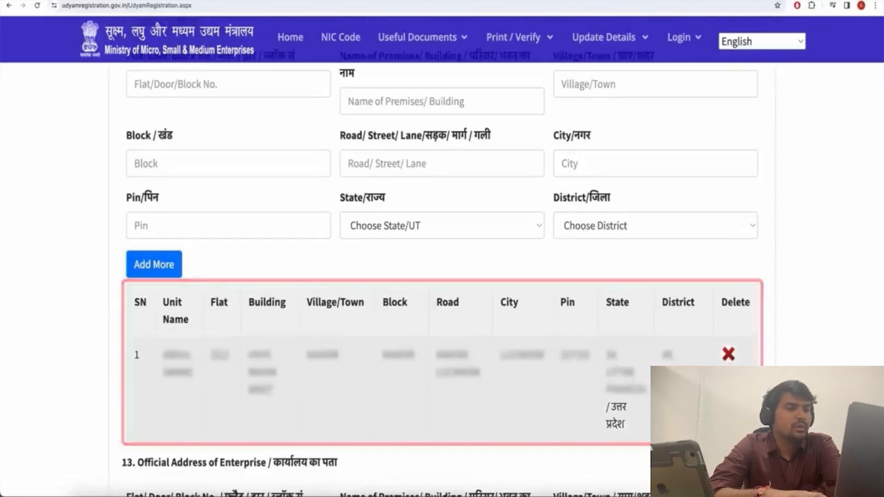
{"action": "scroll", "coordinate": [259, 276], "scroll_direction": "down", "scroll_amount": 7}
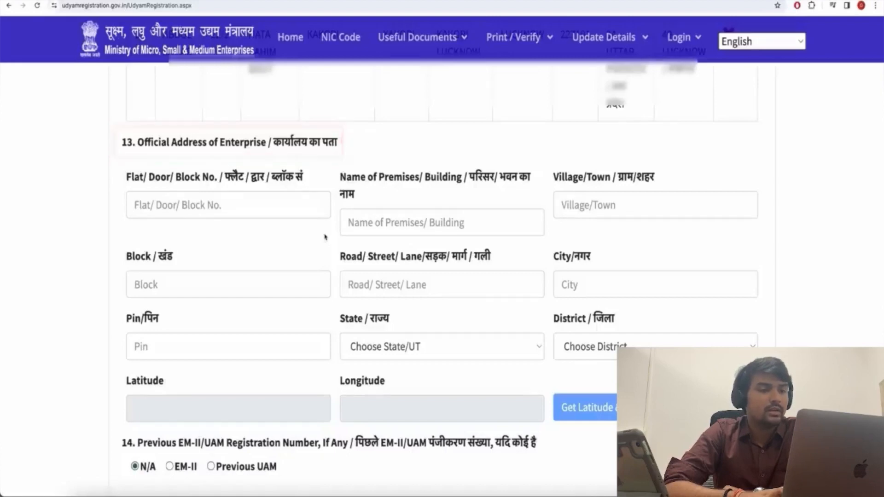
- Enter the Lucknow, Uttar Pradesh official address and pin its location on the map
{"action": "left_click", "coordinate": [148, 204]}
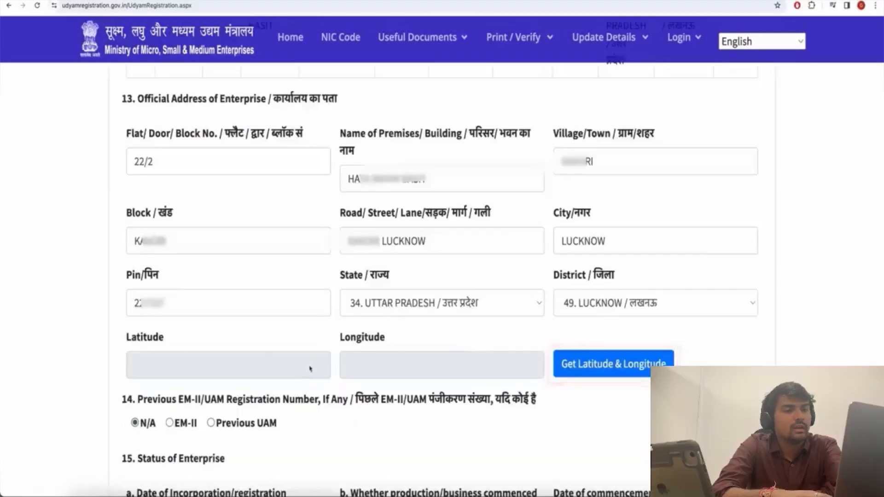
{"action": "left_click", "coordinate": [583, 368]}
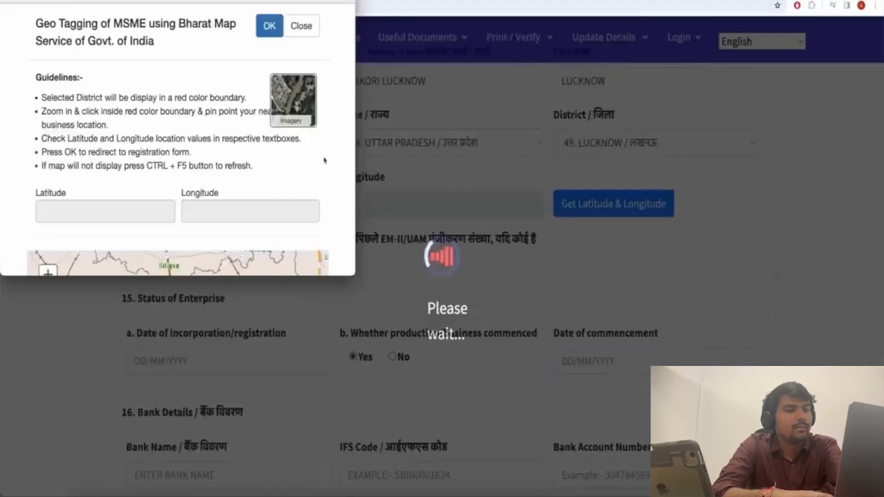
{"action": "scroll", "coordinate": [325, 159], "scroll_direction": "down", "scroll_amount": 2}
{"action": "scroll", "coordinate": [325, 160], "scroll_direction": "down", "scroll_amount": 5}
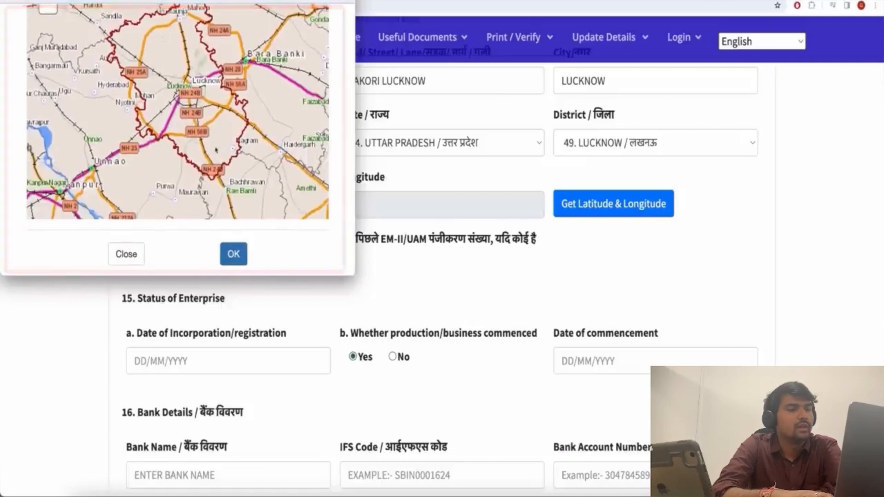
{"action": "left_click", "coordinate": [193, 129]}
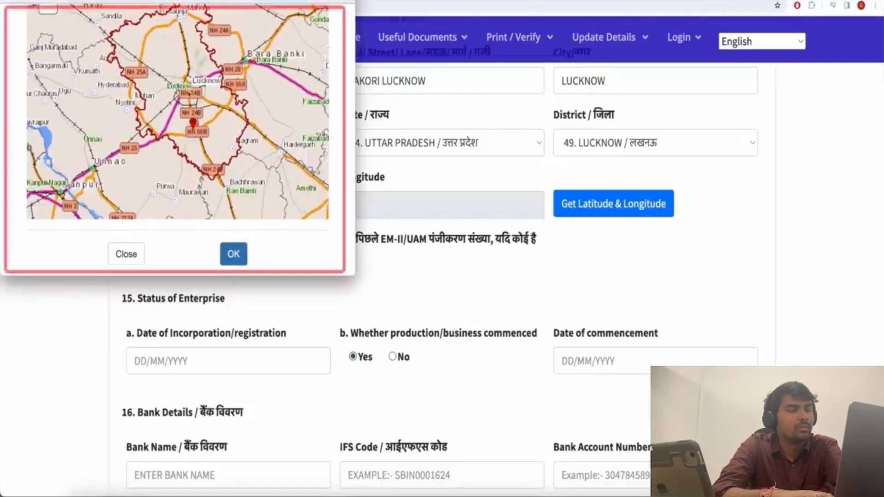
{"action": "left_click", "coordinate": [233, 253]}
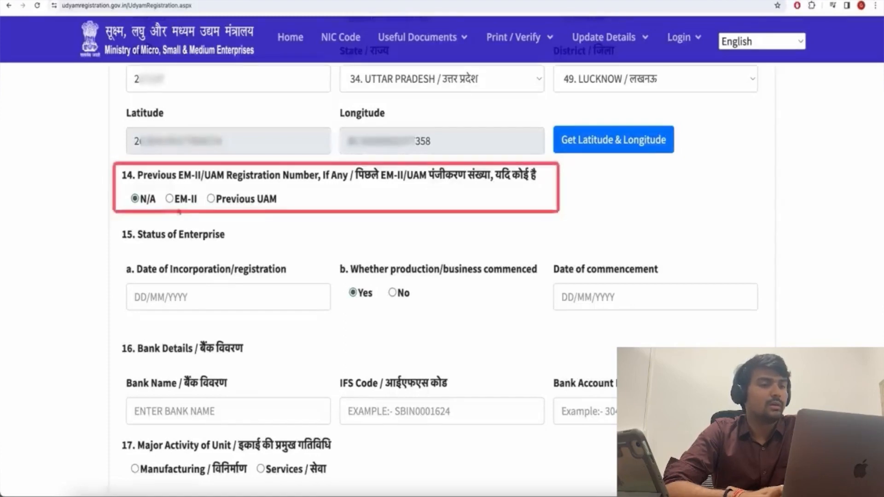
- Set incorporation date 04/11/2023 and commencement date 11/12/2023
{"action": "scroll", "coordinate": [263, 244], "scroll_direction": "down", "scroll_amount": 2}
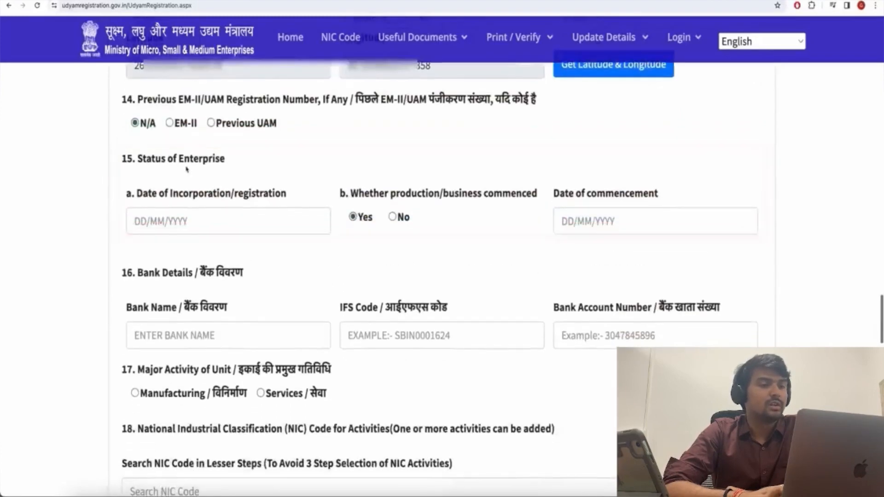
{"action": "left_click", "coordinate": [216, 223]}
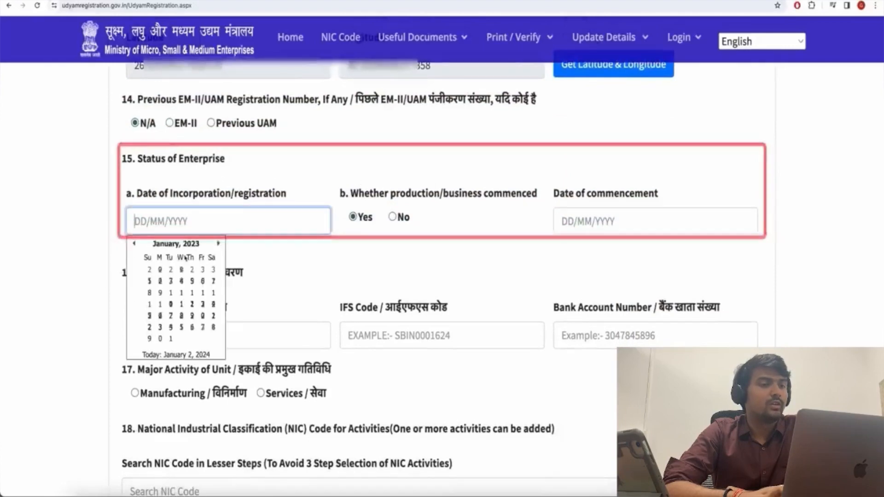
{"action": "left_click", "coordinate": [218, 245]}
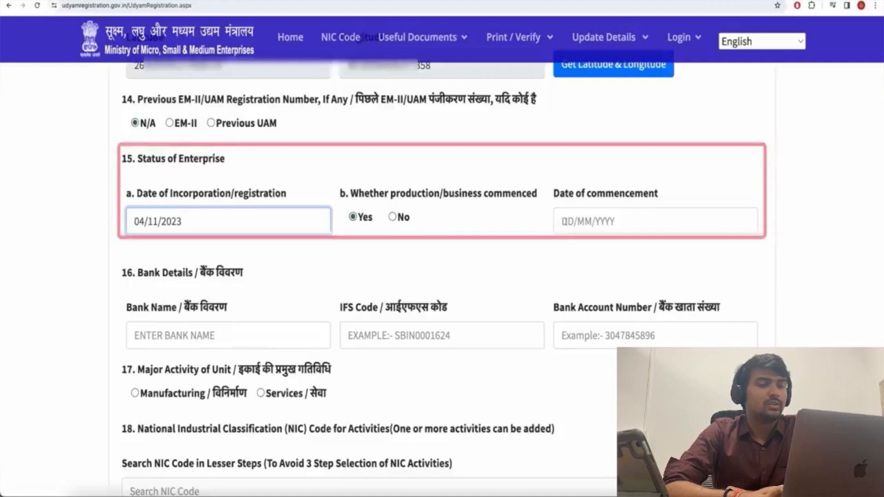
{"action": "left_click", "coordinate": [584, 223]}
{"action": "left_click", "coordinate": [603, 243]}
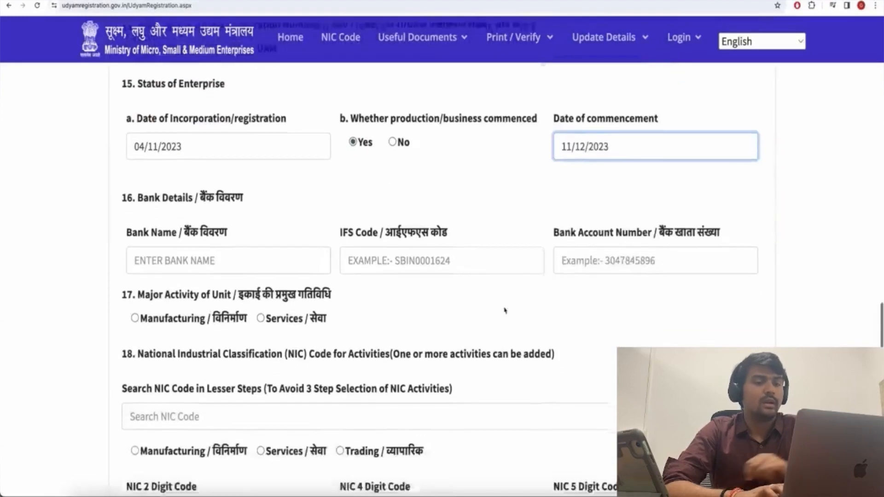
- Enter HDFC as the bank name
{"action": "scroll", "coordinate": [501, 327], "scroll_direction": "down", "scroll_amount": 2}
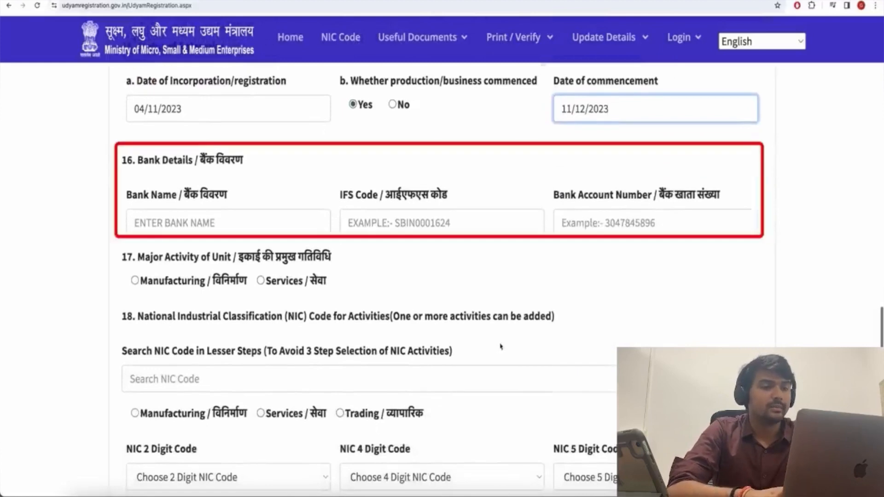
{"action": "scroll", "coordinate": [500, 347], "scroll_direction": "up", "scroll_amount": 1}
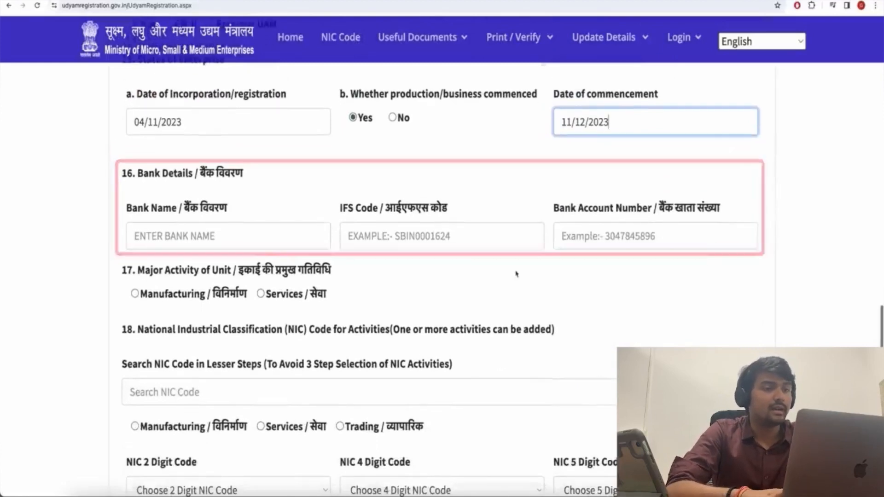
{"action": "scroll", "coordinate": [373, 295], "scroll_direction": "down", "scroll_amount": 2}
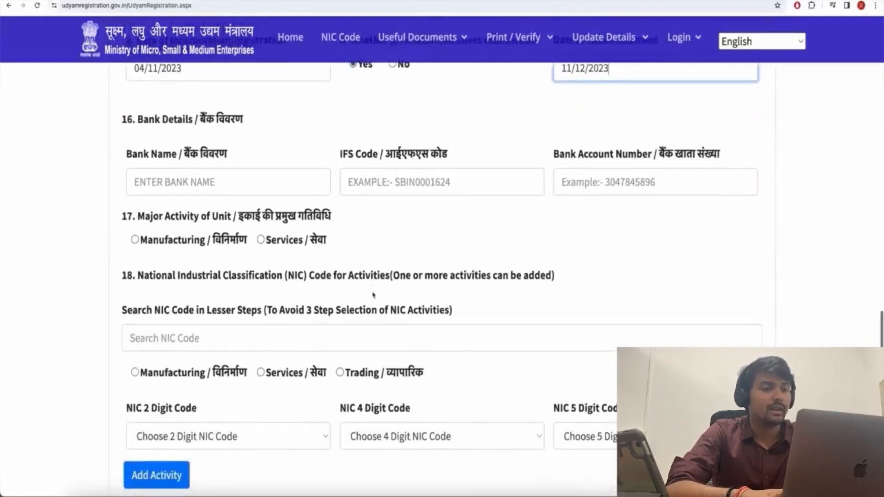
{"action": "scroll", "coordinate": [322, 239], "scroll_direction": "down", "scroll_amount": 1}
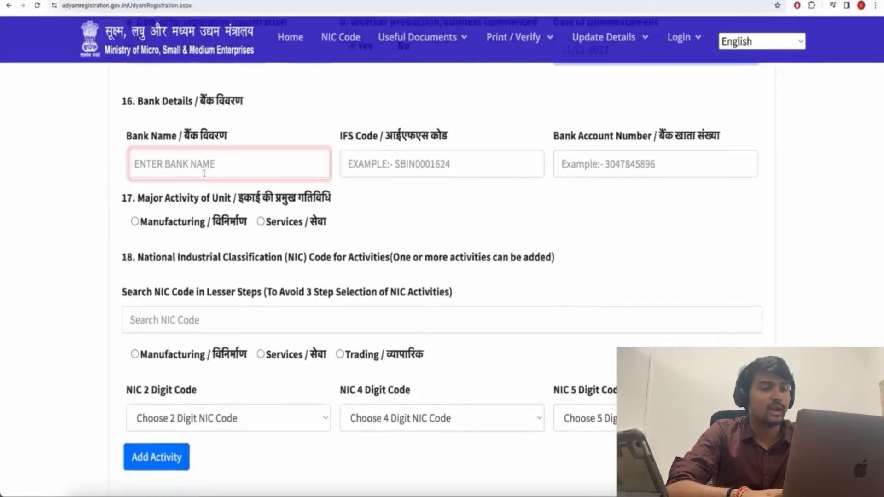
{"action": "type", "text": "HDFC"}
{"action": "key", "text": "Tab"}
- Fill in the HDFC IFS code and account number, and choose Manufacturing as major activity
{"action": "type", "text": "HDF"}
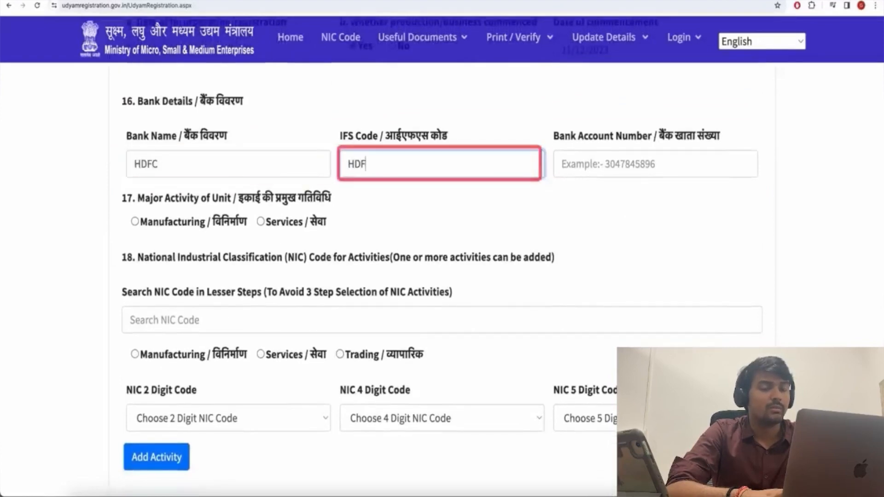
{"action": "type", "text": "C"}
{"action": "left_click", "coordinate": [603, 166]}
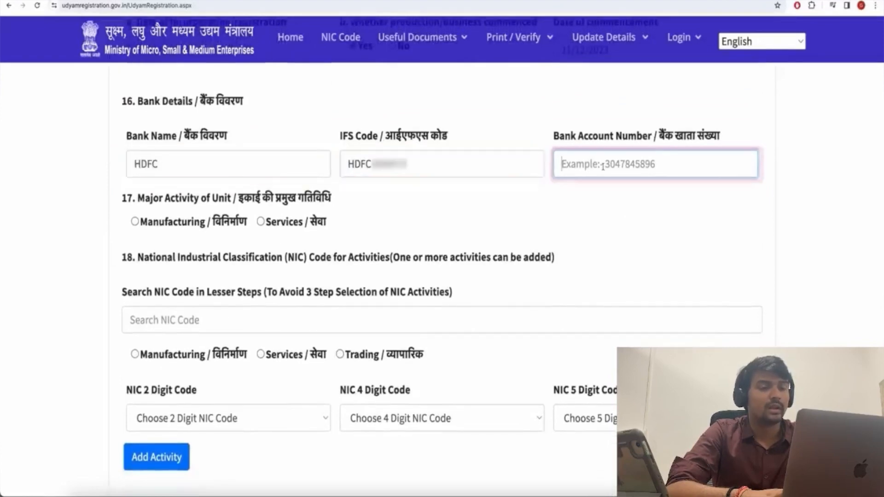
{"action": "type", "text": "50"}
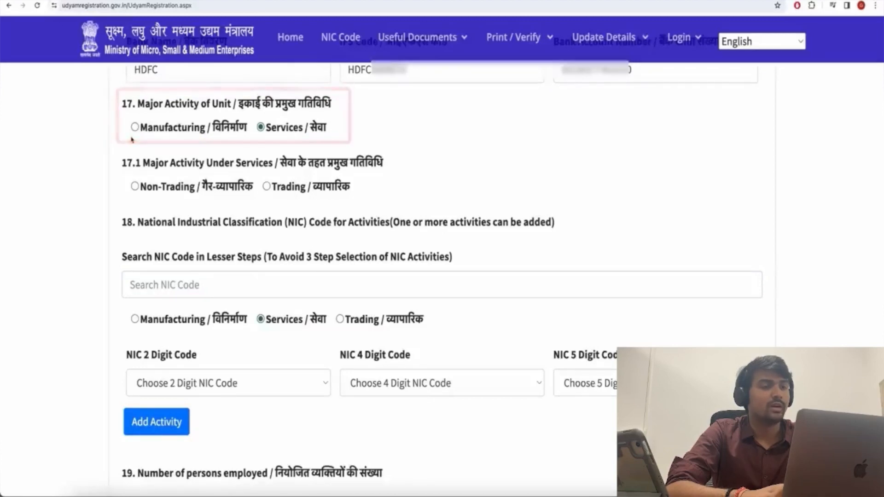
{"action": "left_click", "coordinate": [135, 128]}
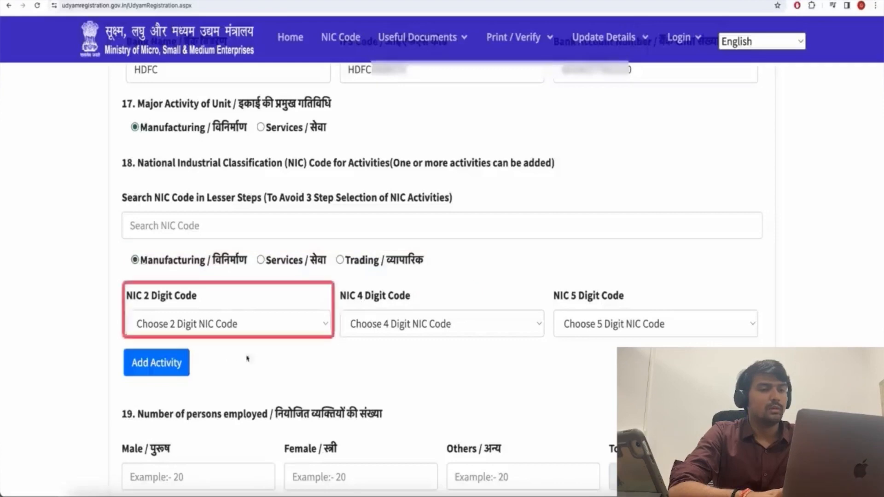
- Choose NIC code 22 with 2220 and 22206 (spectacle frames of plastic) and add the activity
{"action": "left_click", "coordinate": [286, 326]}
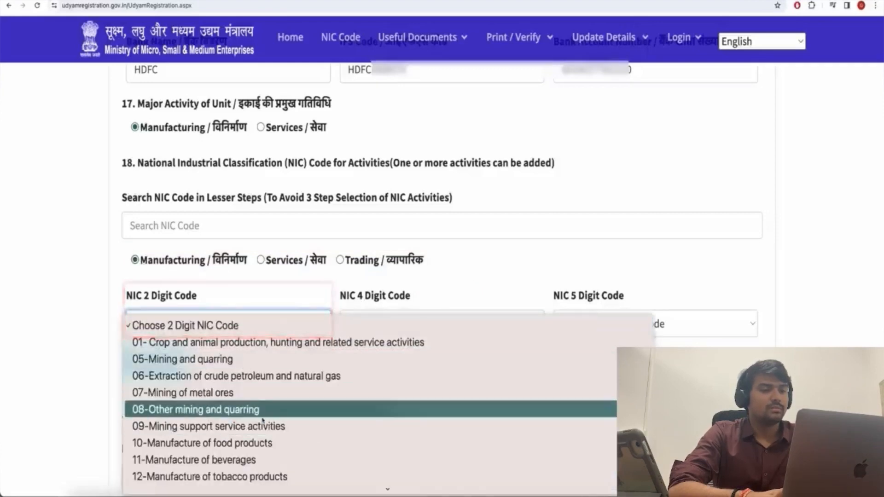
{"action": "scroll", "coordinate": [236, 452], "scroll_direction": "down", "scroll_amount": 4}
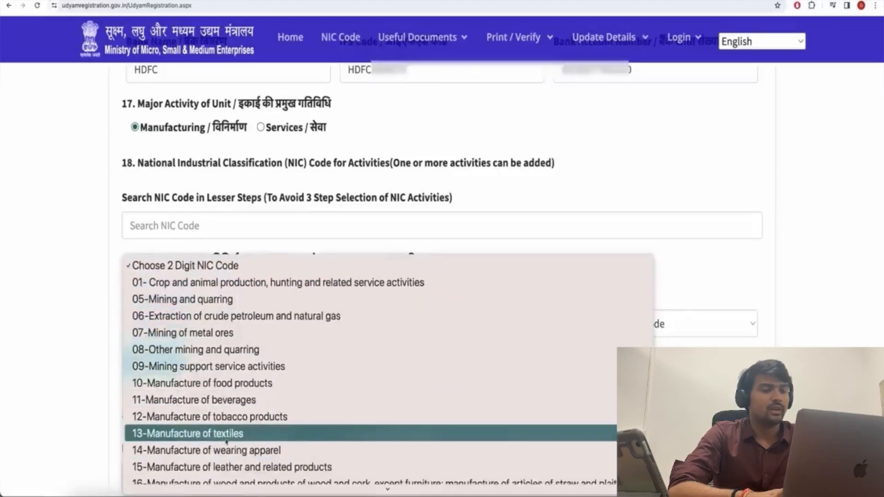
{"action": "scroll", "coordinate": [226, 442], "scroll_direction": "down", "scroll_amount": 5}
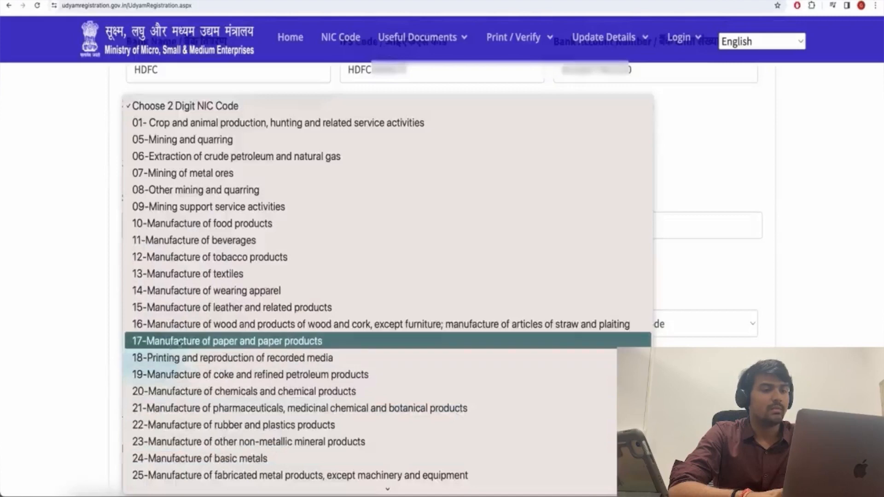
{"action": "scroll", "coordinate": [303, 338], "scroll_direction": "down", "scroll_amount": 4}
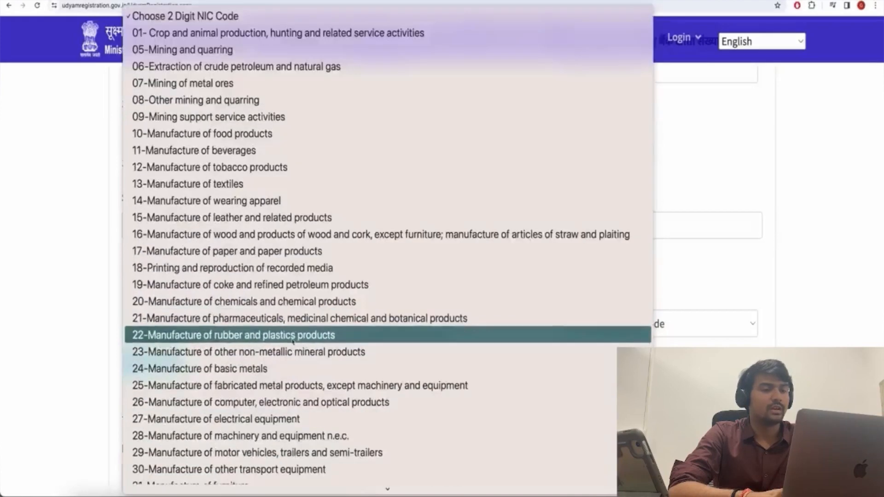
{"action": "left_click", "coordinate": [293, 335]}
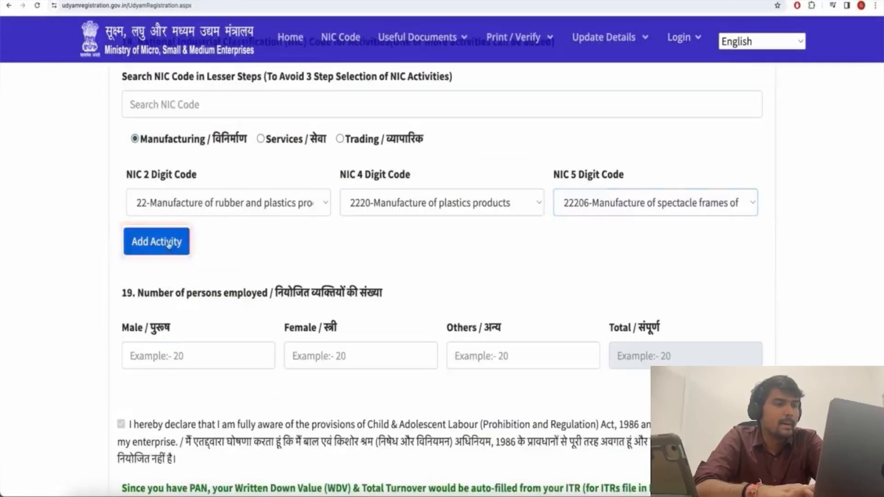
{"action": "left_click", "coordinate": [168, 243]}
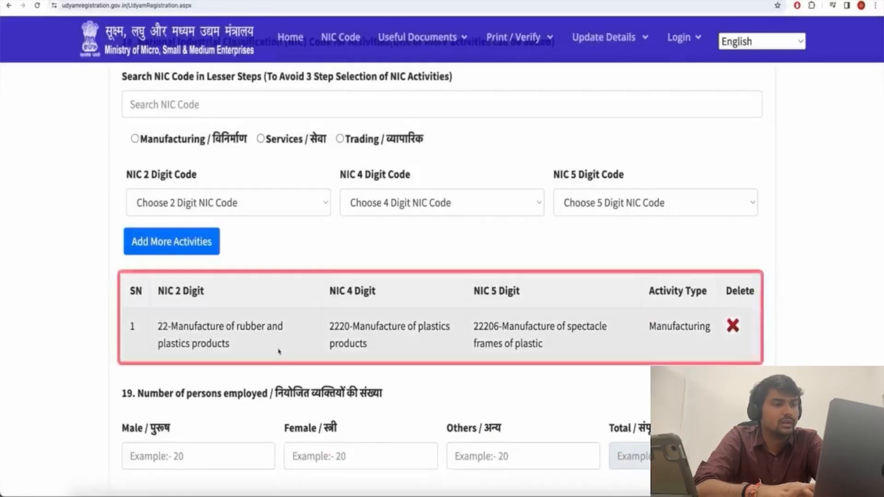
- Enter 1 male and 1 female employee under section 19 for a total of 2
{"action": "scroll", "coordinate": [280, 351], "scroll_direction": "down", "scroll_amount": 3}
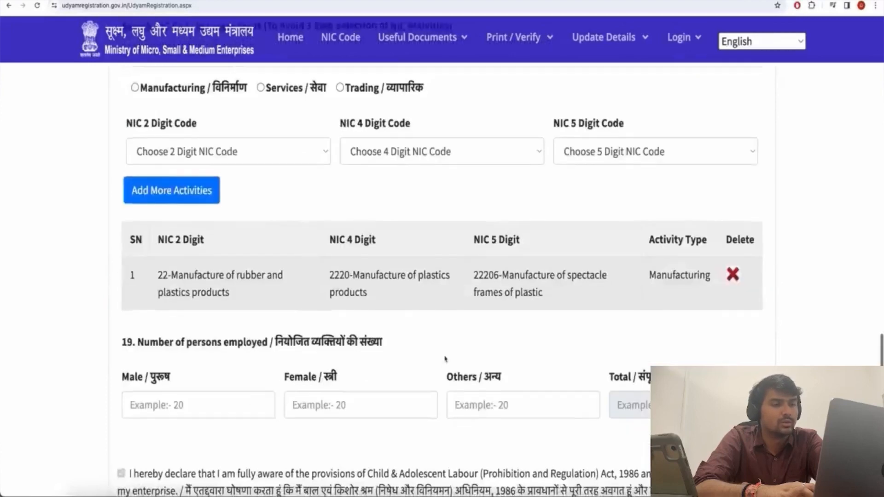
{"action": "left_click", "coordinate": [182, 341]}
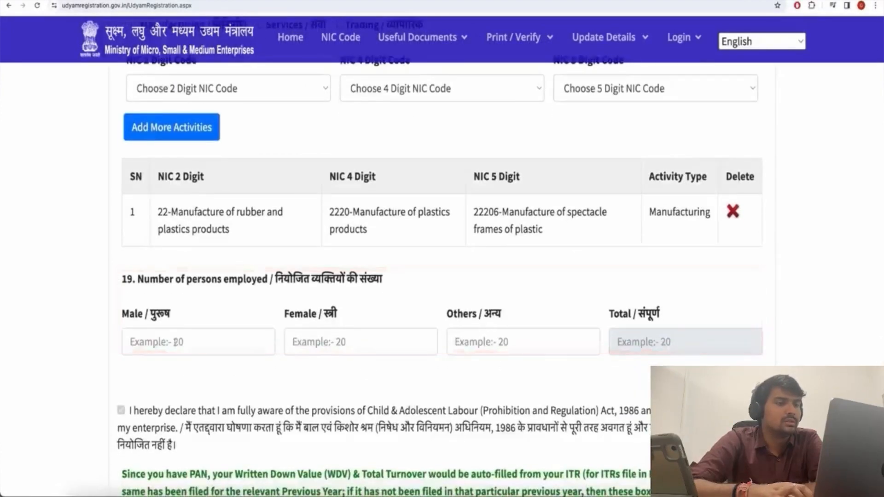
{"action": "type", "text": "1"}
{"action": "key", "text": "Tab"}
{"action": "type", "text": "1"}
{"action": "key", "text": "Tab"}
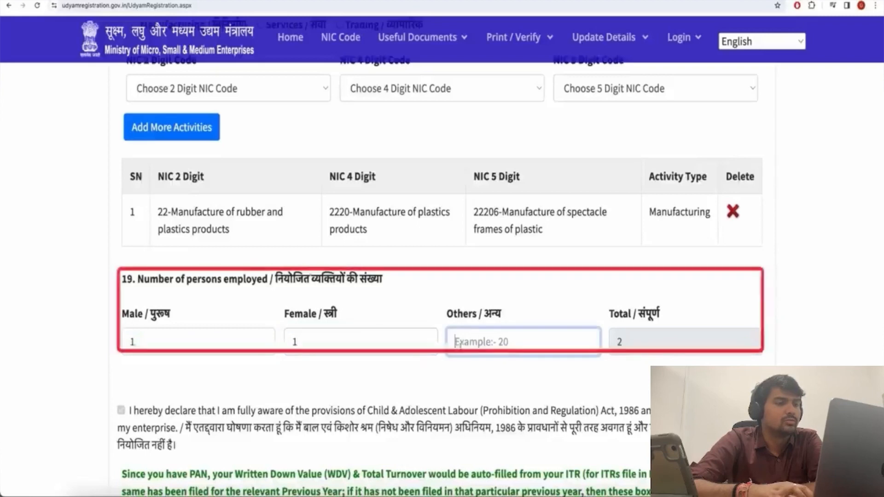
{"action": "scroll", "coordinate": [469, 345], "scroll_direction": "down", "scroll_amount": 3}
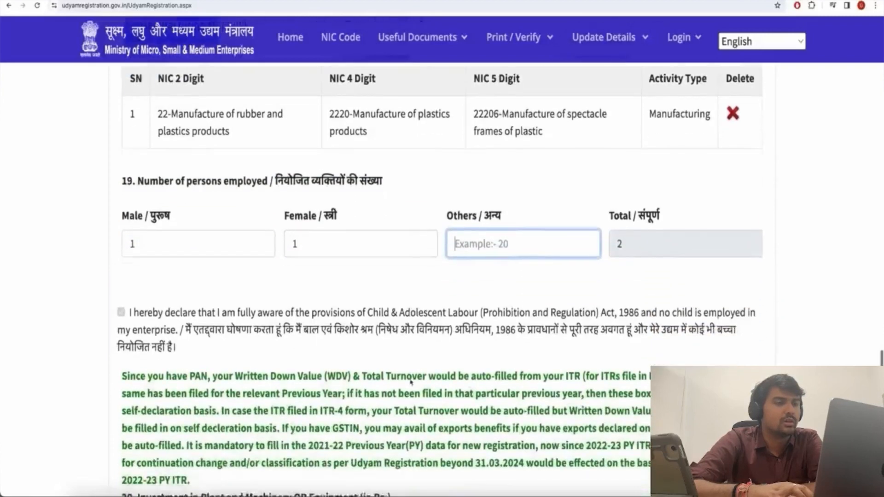
{"action": "left_click", "coordinate": [360, 316]}
{"action": "scroll", "coordinate": [398, 357], "scroll_direction": "down", "scroll_amount": 4}
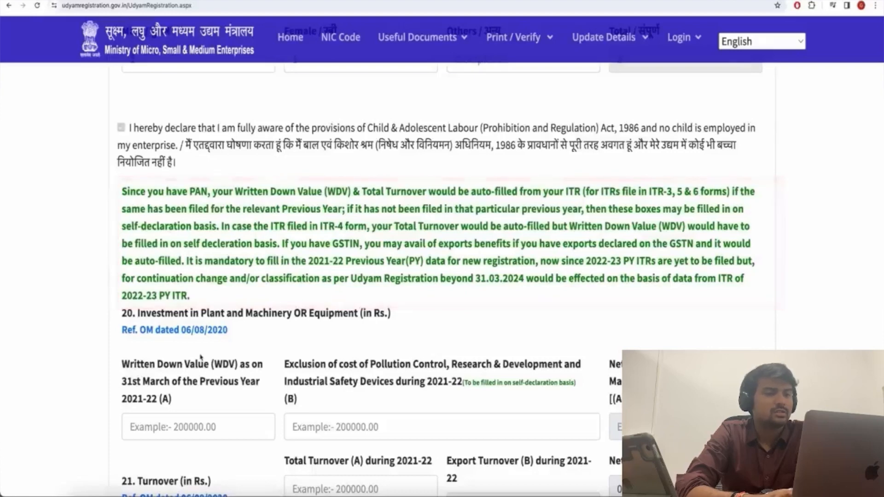
- Enter 0 for the 2021-22 WDV, exclusion cost and Total Turnover (A)
{"action": "scroll", "coordinate": [201, 357], "scroll_direction": "down", "scroll_amount": 3}
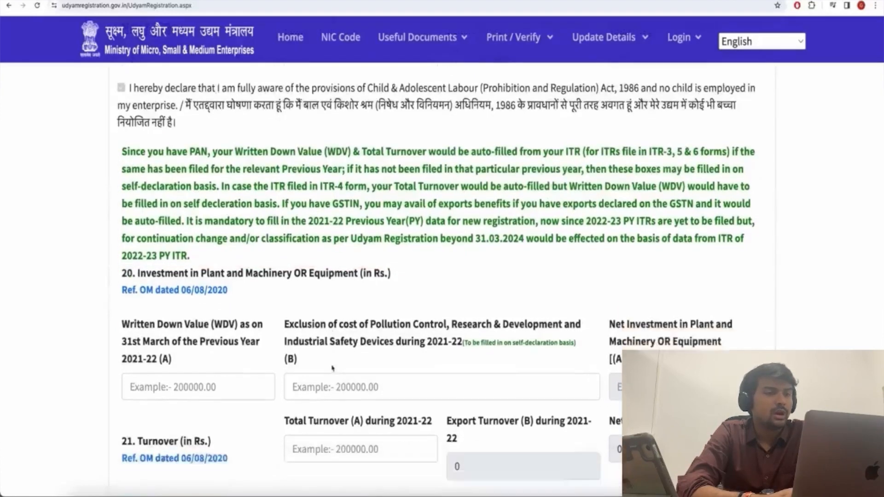
{"action": "left_click", "coordinate": [162, 301]}
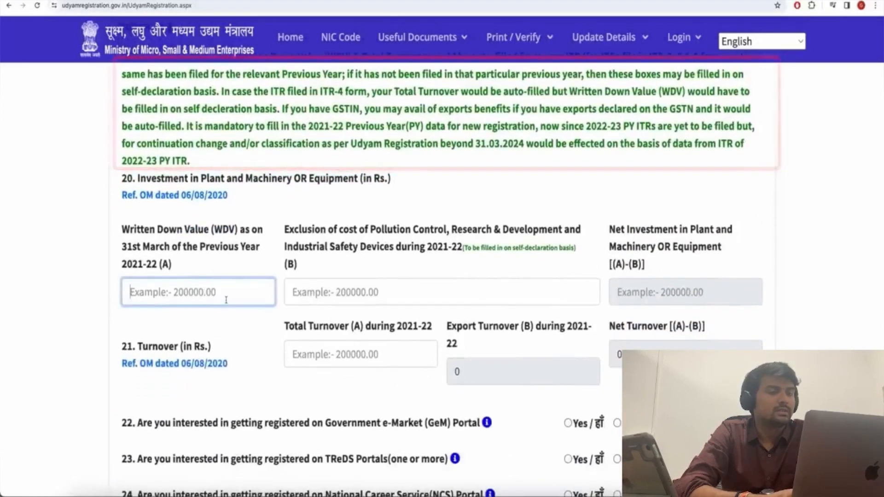
{"action": "left_click", "coordinate": [292, 331]}
{"action": "left_click", "coordinate": [223, 302]}
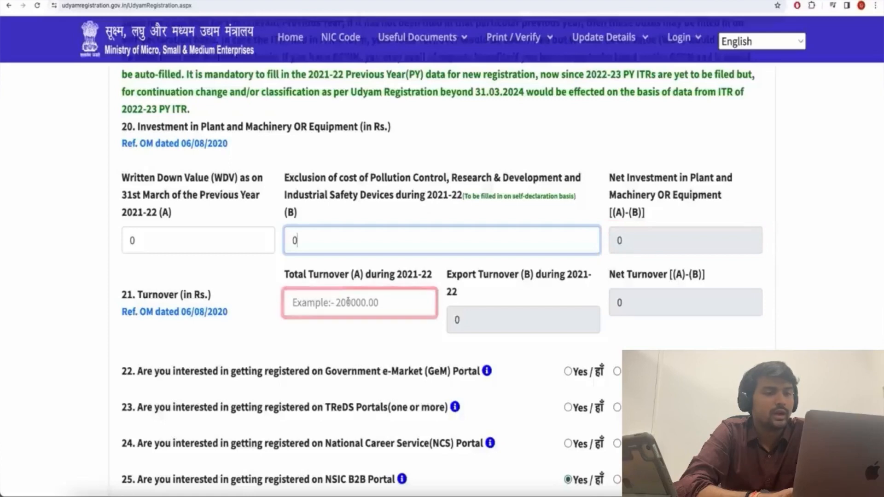
{"action": "left_click", "coordinate": [348, 302]}
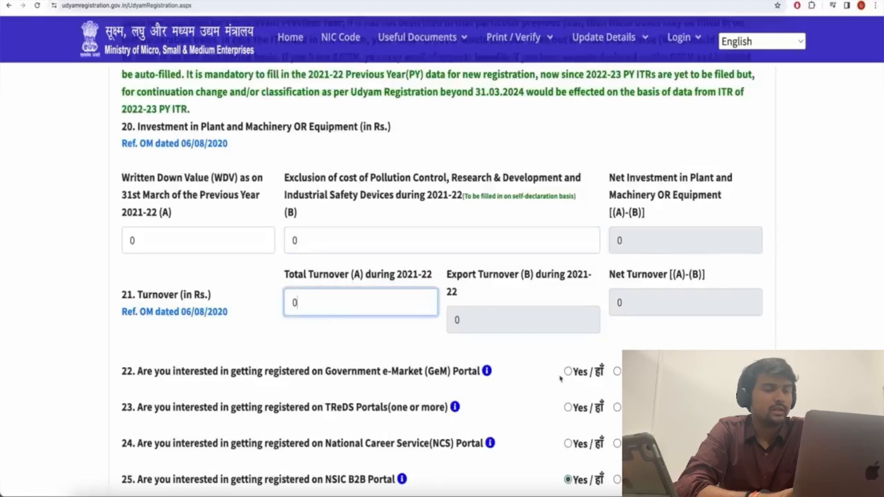
{"action": "scroll", "coordinate": [478, 361], "scroll_direction": "down", "scroll_amount": 3}
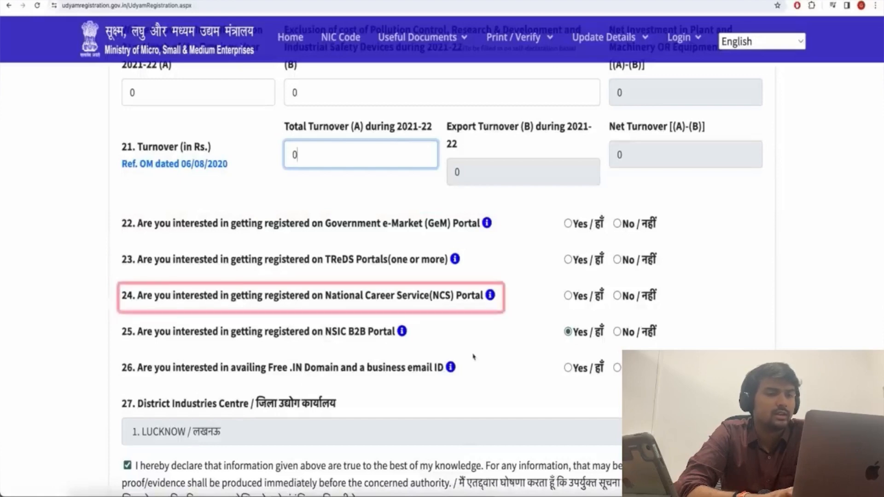
- Answer No to the portal-interest questions 22–26
{"action": "scroll", "coordinate": [617, 227], "scroll_direction": "down", "scroll_amount": 1}
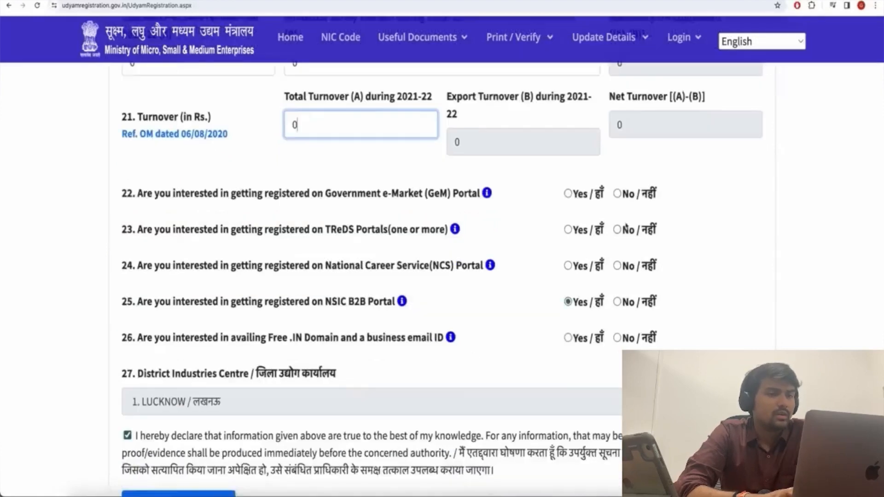
{"action": "left_click", "coordinate": [618, 339]}
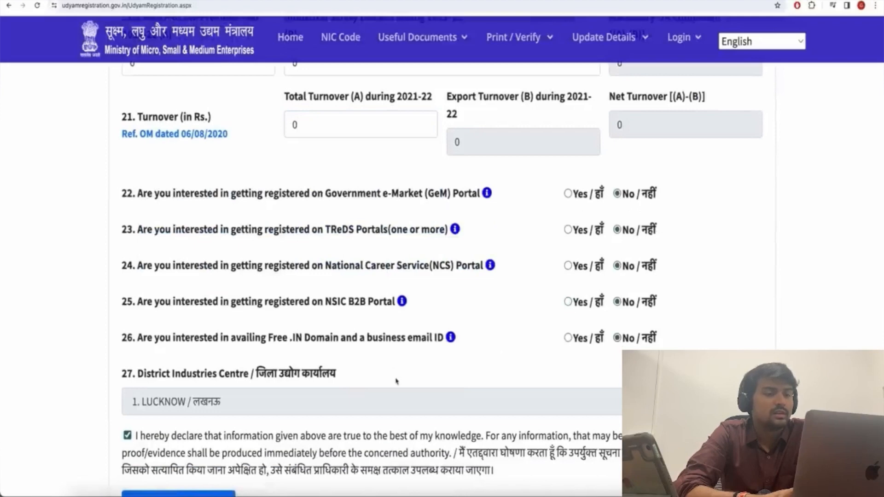
{"action": "scroll", "coordinate": [396, 381], "scroll_direction": "down", "scroll_amount": 4}
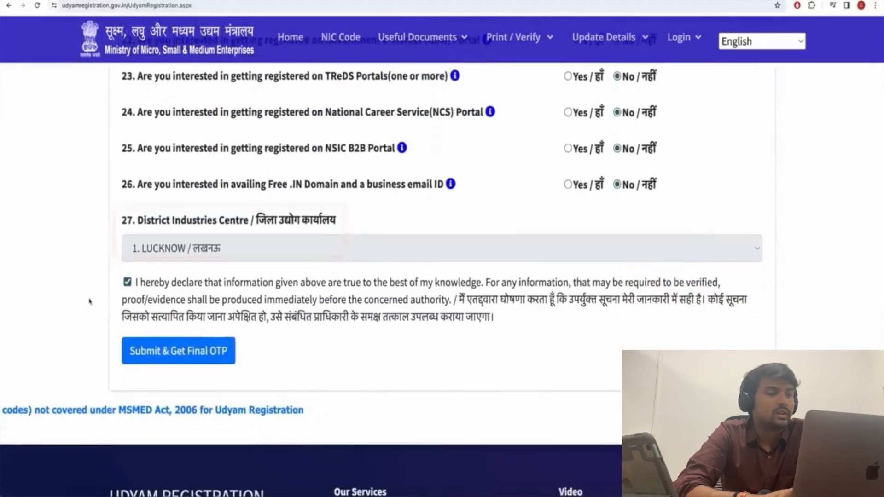
- Submit the registration with the final OTP to get the Udyam number, then choose Print Certificate
{"action": "left_click", "coordinate": [190, 362]}
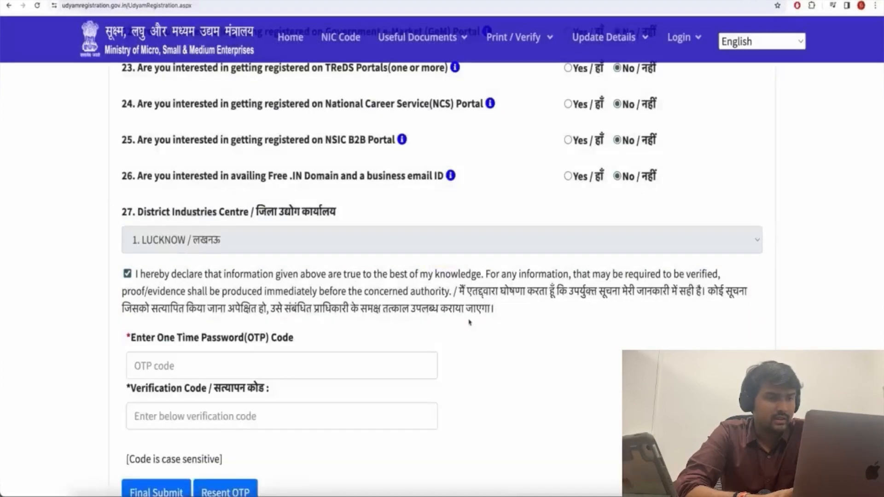
{"action": "scroll", "coordinate": [359, 349], "scroll_direction": "down", "scroll_amount": 3}
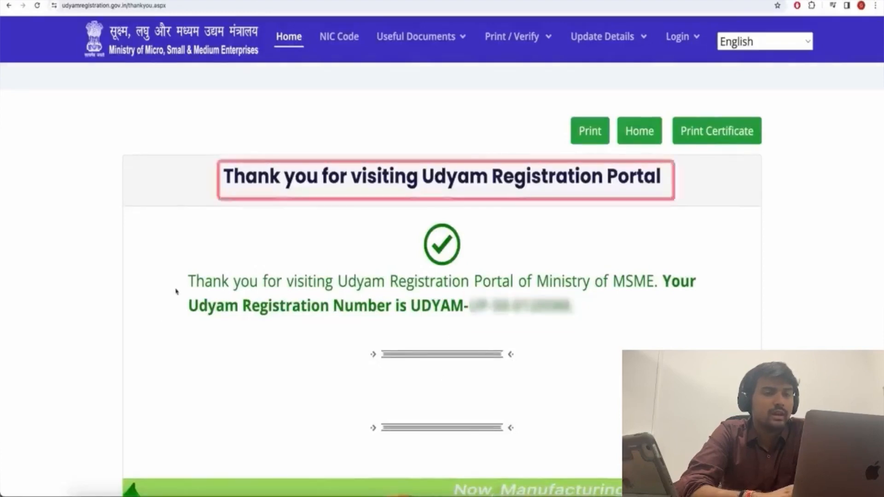
{"action": "left_click", "coordinate": [704, 140]}
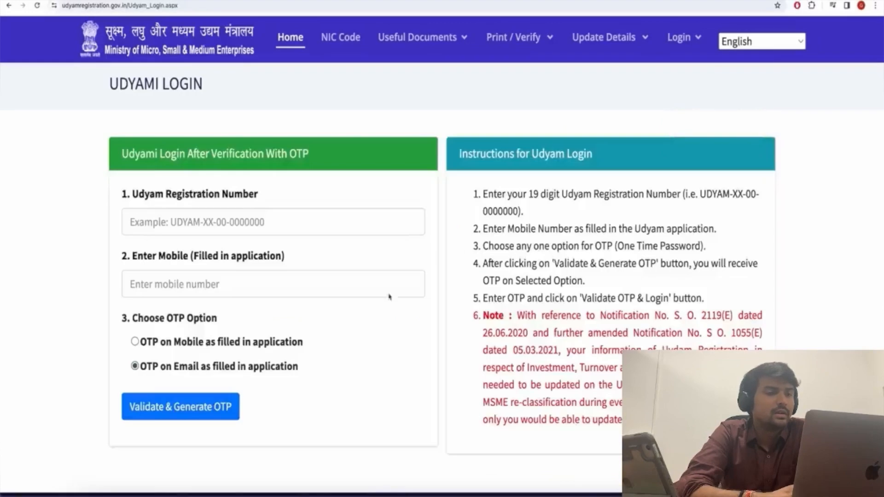
- Paste the Udyam registration number, enter the mobile number and choose OTP on Mobile
{"action": "left_click", "coordinate": [200, 218]}
{"action": "key", "text": "super+v"}
{"action": "left_click", "coordinate": [223, 291]}
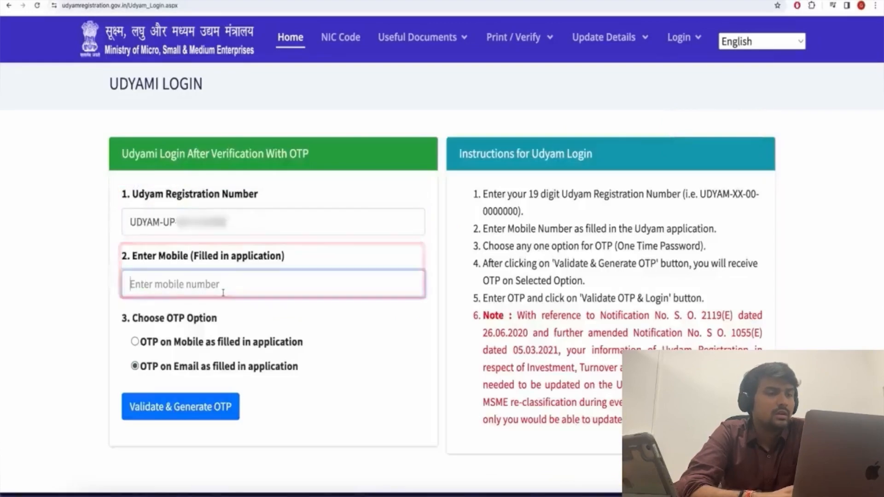
{"action": "type", "text": "7"}
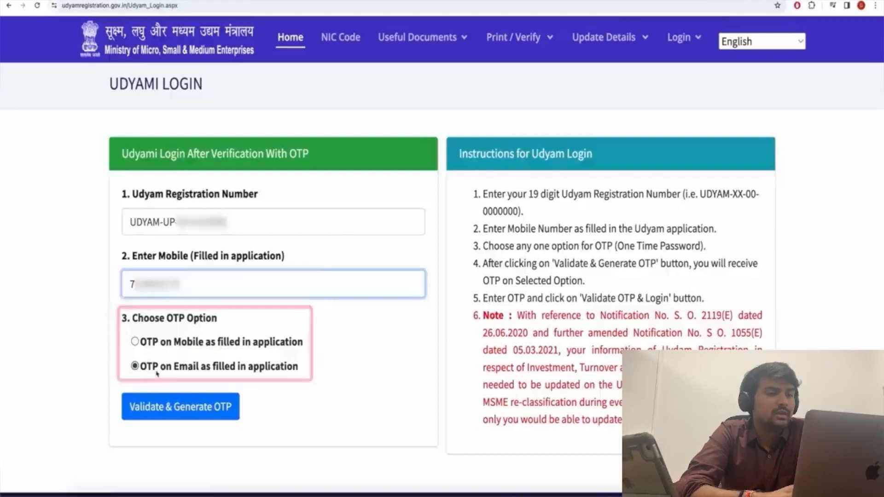
{"action": "left_click", "coordinate": [136, 343]}
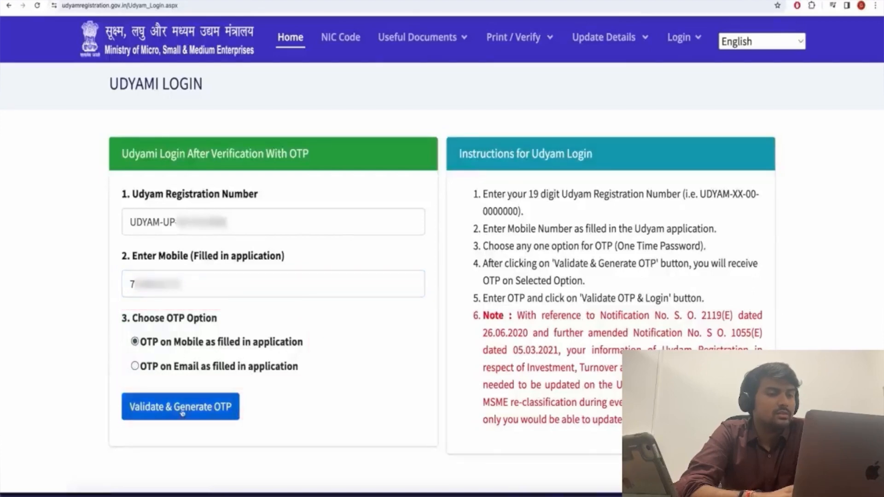
- Request the login OTP, enter the received code and log in
{"action": "left_click", "coordinate": [214, 413]}
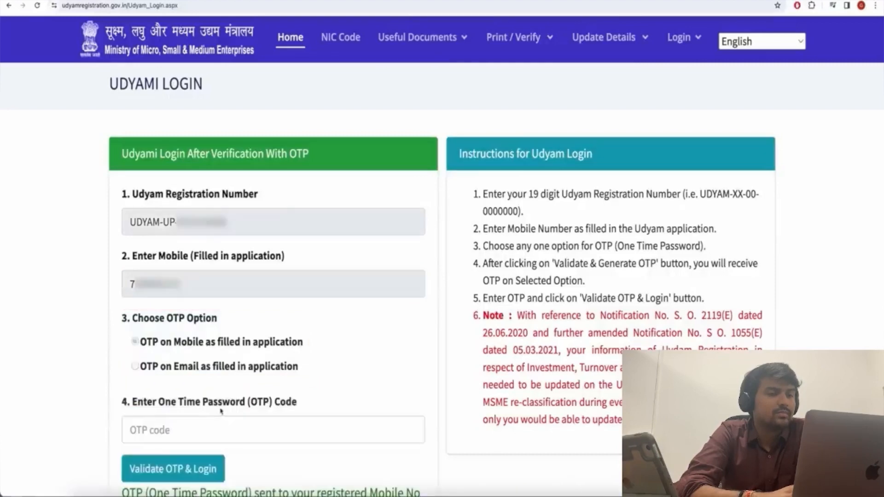
{"action": "scroll", "coordinate": [232, 415], "scroll_direction": "down", "scroll_amount": 3}
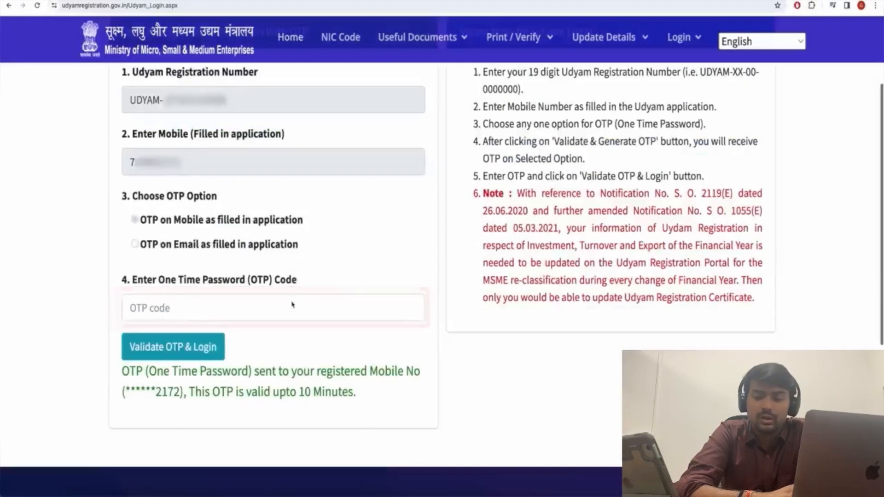
{"action": "left_click", "coordinate": [225, 308]}
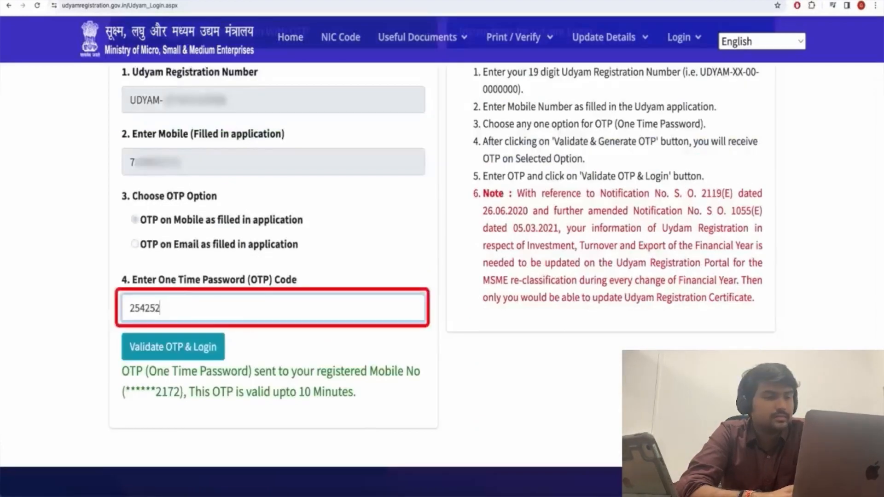
{"action": "left_click", "coordinate": [164, 349]}
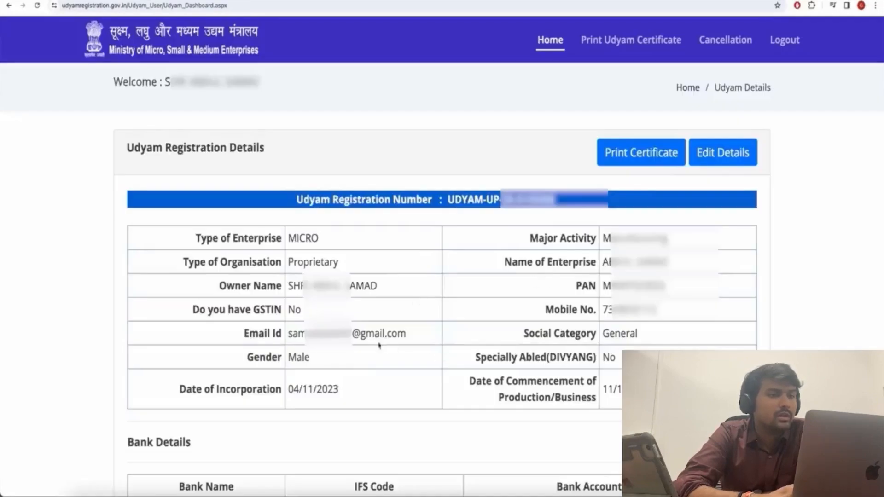
- Scroll through the Udyam Registration Details page, then open Print Certificate from the top
{"action": "scroll", "coordinate": [381, 284], "scroll_direction": "up", "scroll_amount": 1}
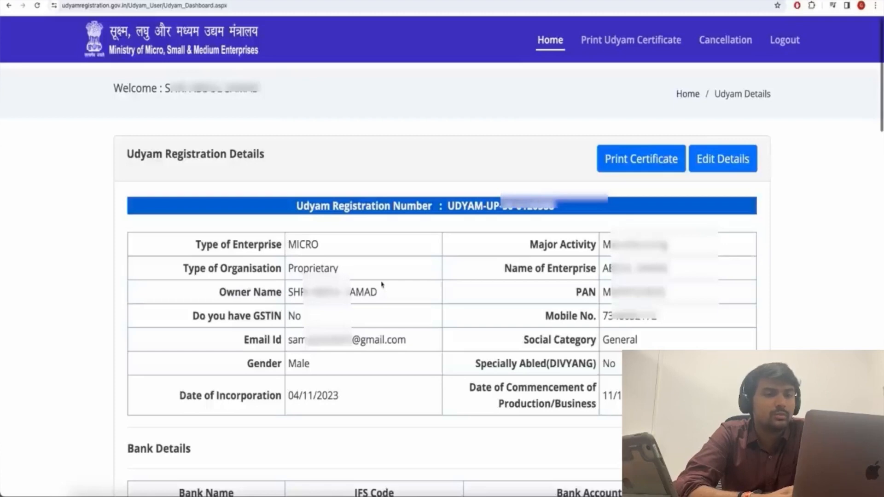
{"action": "scroll", "coordinate": [382, 284], "scroll_direction": "down", "scroll_amount": 10}
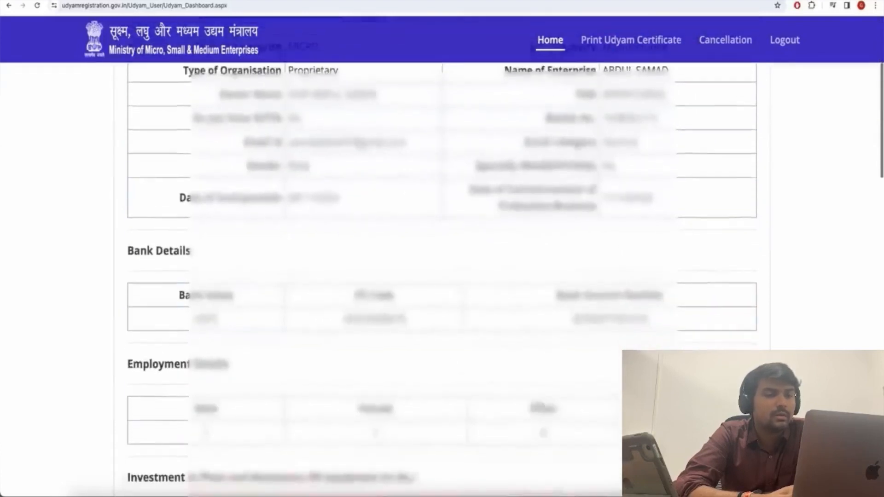
{"action": "scroll", "coordinate": [381, 285], "scroll_direction": "down", "scroll_amount": 9}
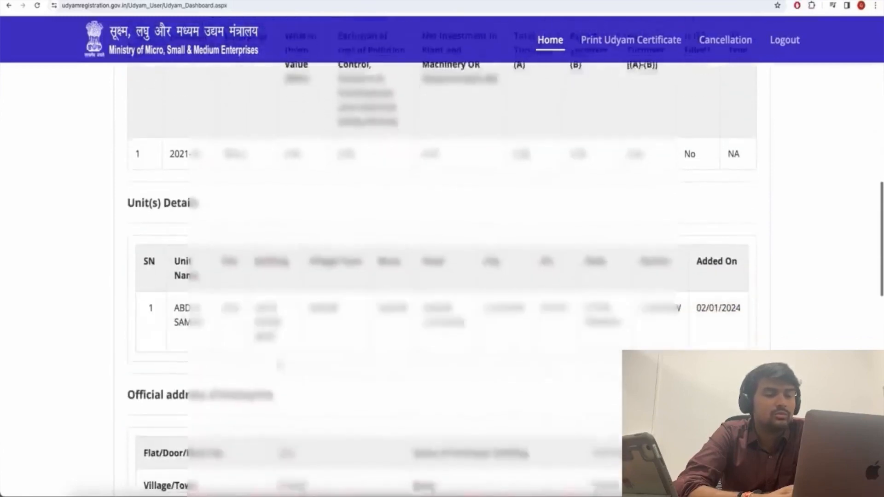
{"action": "scroll", "coordinate": [499, 385], "scroll_direction": "down", "scroll_amount": 8}
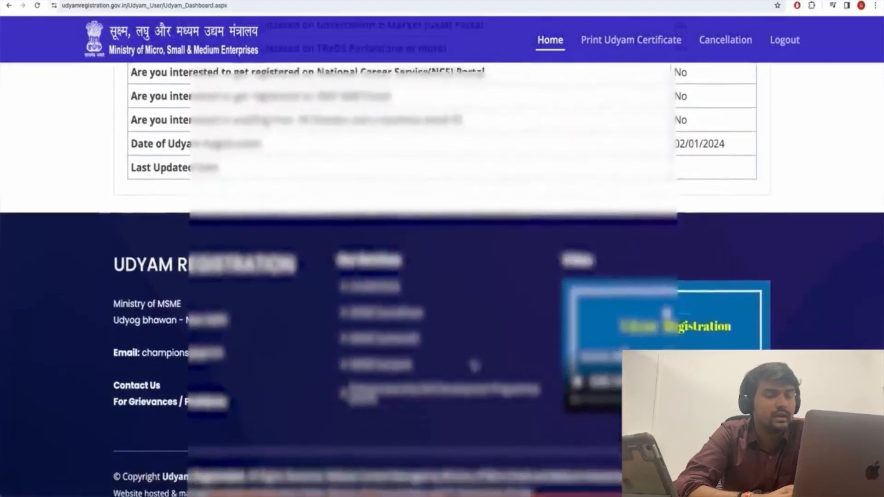
{"action": "scroll", "coordinate": [567, 359], "scroll_direction": "up", "scroll_amount": 18}
{"action": "scroll", "coordinate": [567, 359], "scroll_direction": "up", "scroll_amount": 12}
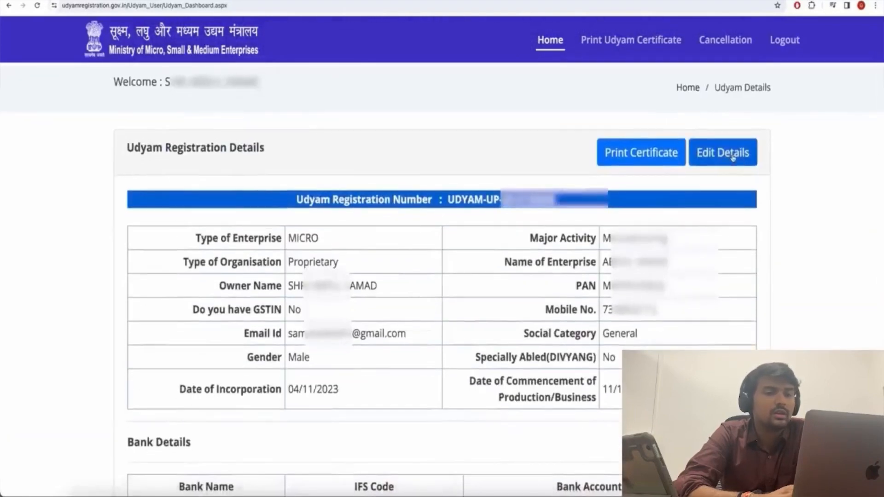
{"action": "left_click", "coordinate": [654, 157]}
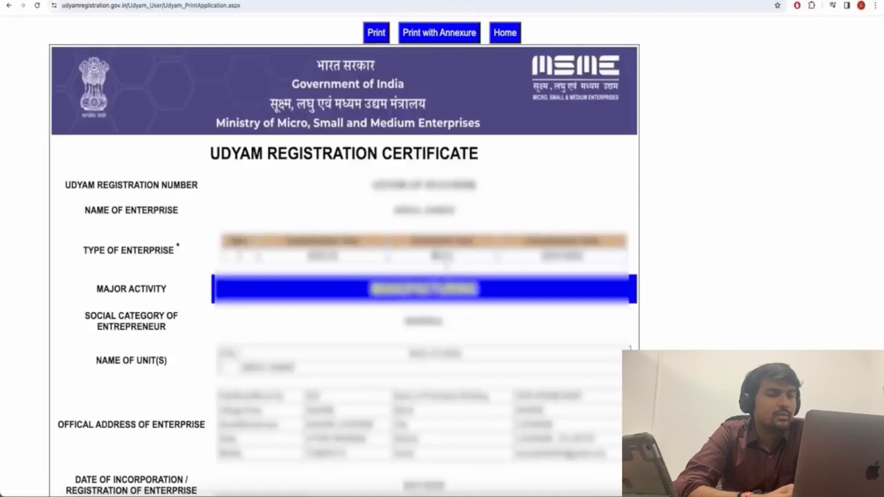
- Print the certificate with destination Save as PDF and save the file in Downloads
{"action": "scroll", "coordinate": [446, 265], "scroll_direction": "down", "scroll_amount": 3}
{"action": "scroll", "coordinate": [368, 69], "scroll_direction": "down", "scroll_amount": 3}
{"action": "scroll", "coordinate": [368, 69], "scroll_direction": "up", "scroll_amount": 6}
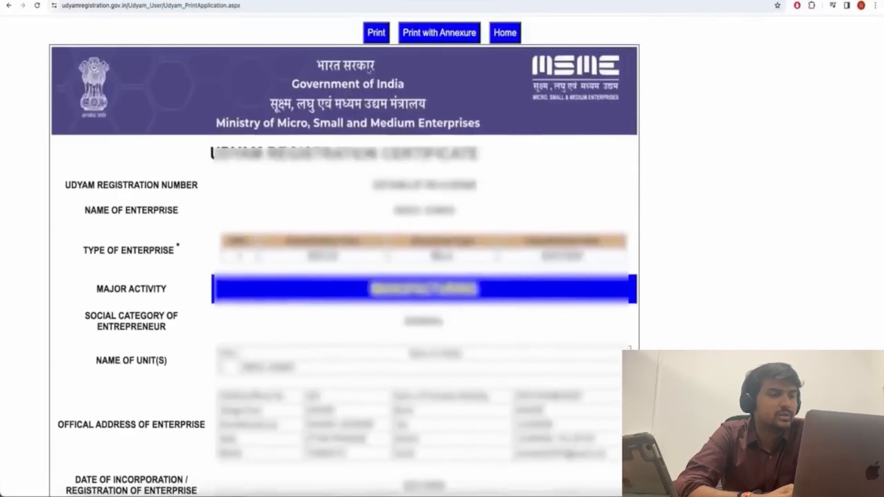
{"action": "left_click", "coordinate": [375, 34]}
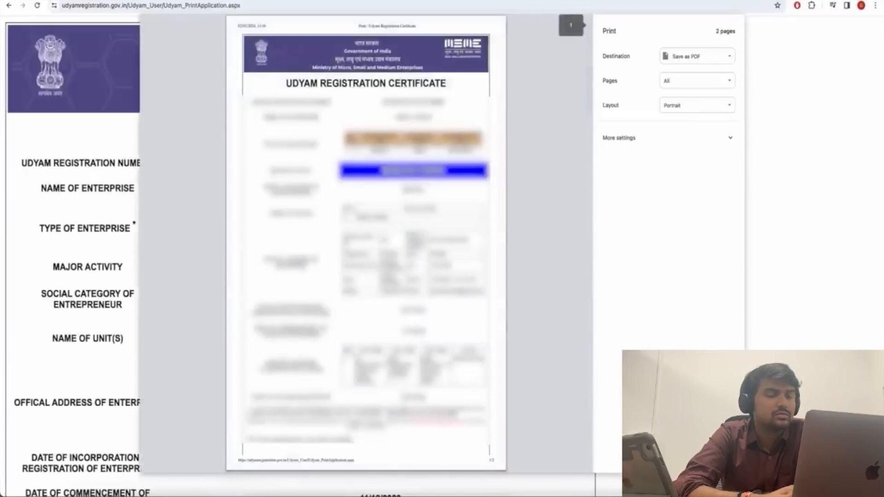
{"action": "left_click", "coordinate": [720, 461]}
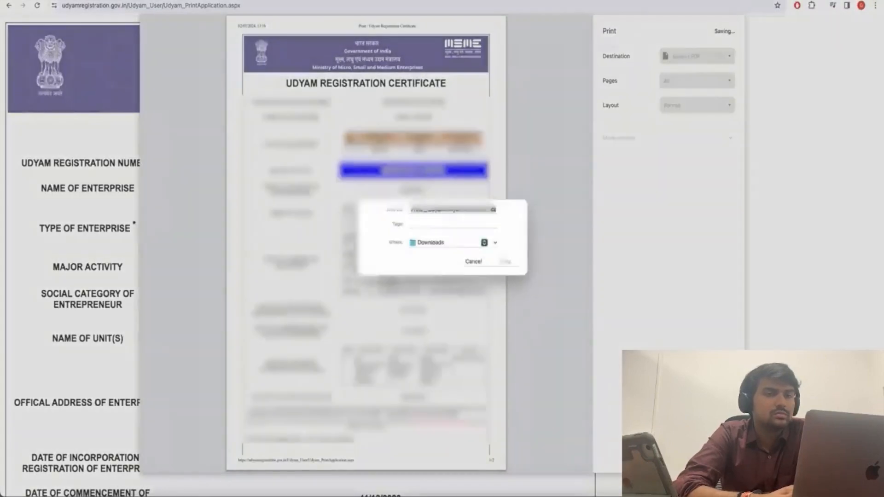
{"action": "left_click", "coordinate": [510, 272]}
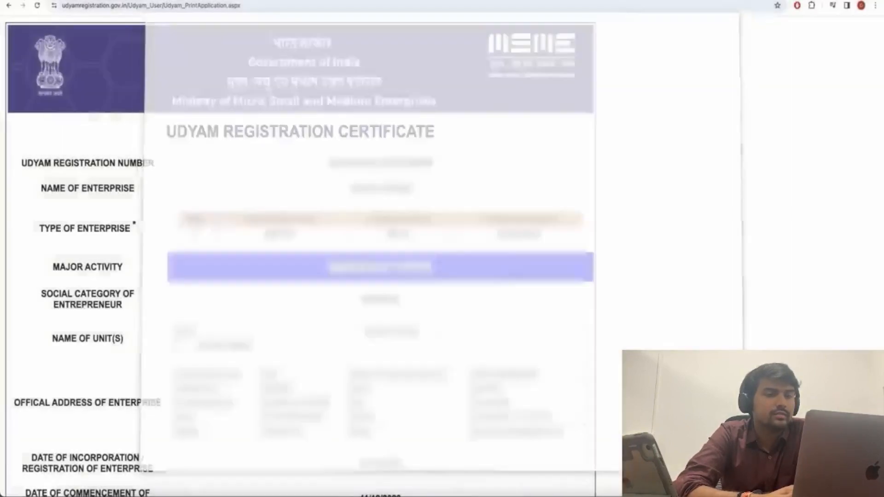